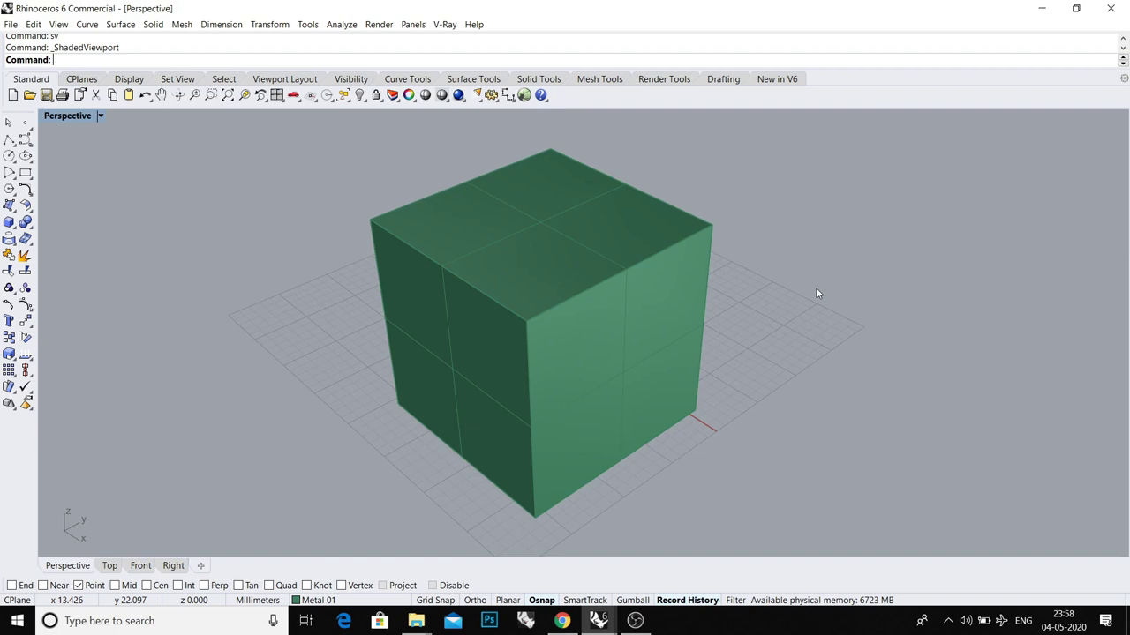
- Display the textured cube in rendered mode and examine its image mapping in the Top, Front, Right and Perspective views
mouse_move(600, 366)
right_down()
mouse_move(754, 279)
mouse_move(736, 362)
mouse_move(766, 347)
mouse_move(630, 419)
mouse_move(647, 379)
mouse_move(740, 350)
mouse_move(704, 351)
right_up()
text(rv)
key(Return)
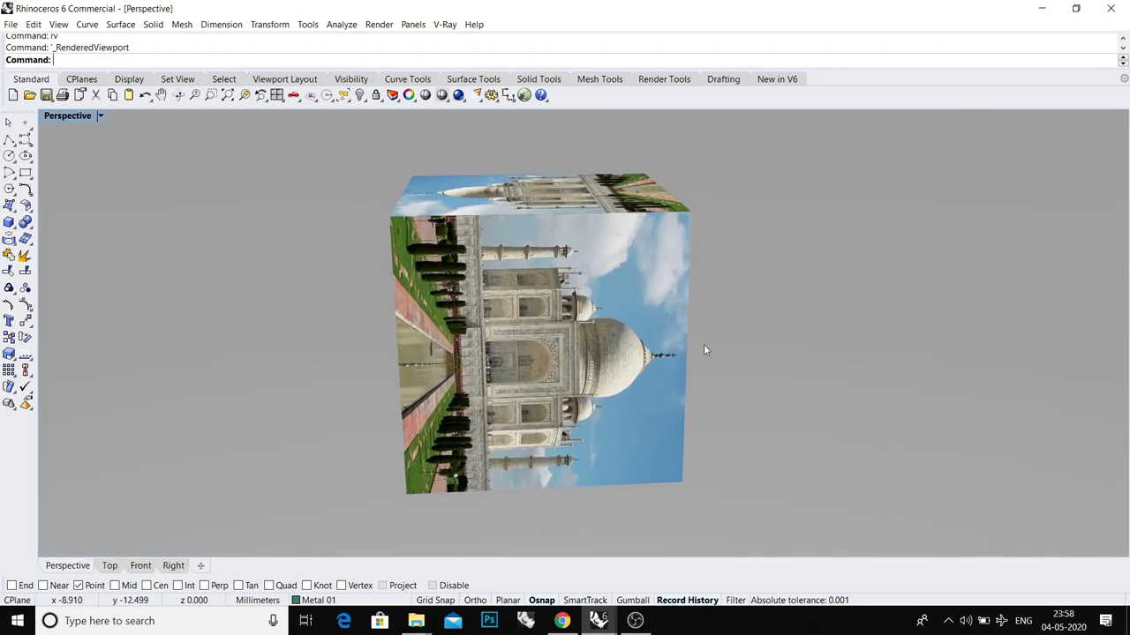
double_click(70, 118)
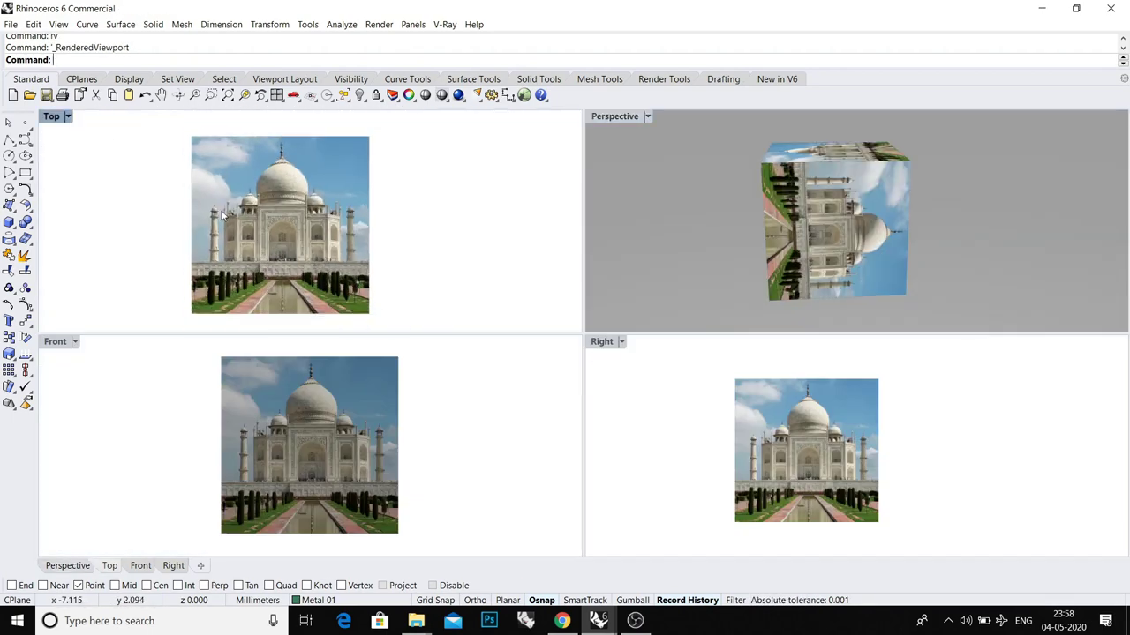
click(333, 444)
right_drag(334, 444, 327, 444)
right_drag(814, 471, 792, 474)
scroll(870, 247, up, 3)
right_drag(870, 247, 814, 275)
right_drag(773, 223, 603, 131)
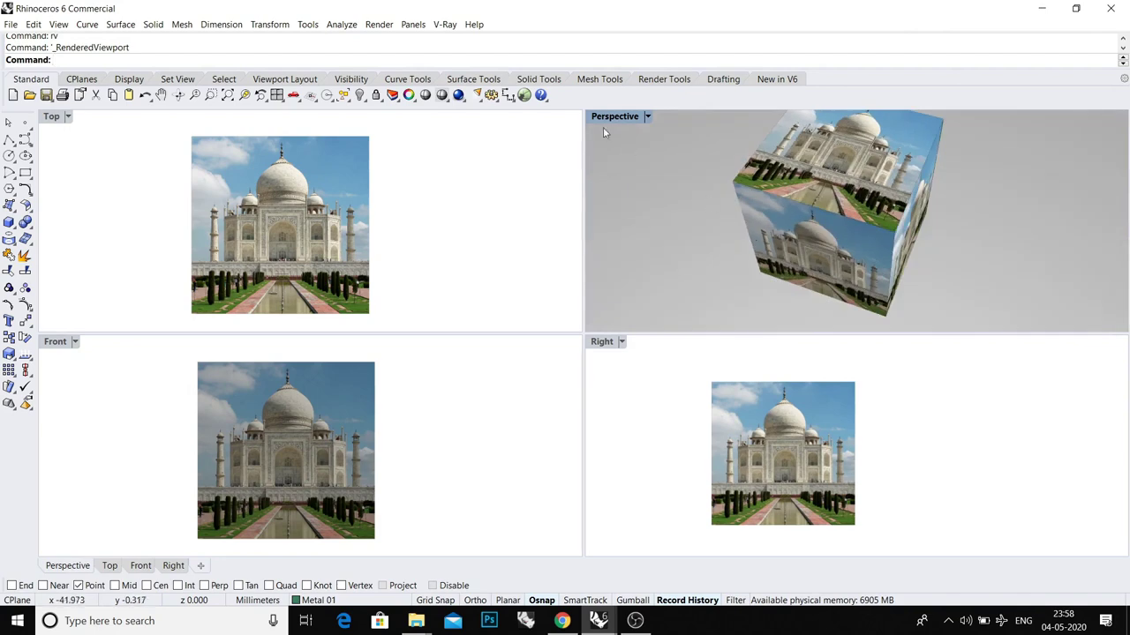
double_click(599, 121)
right_drag(564, 203, 583, 229)
scroll(612, 212, down, 4)
- Create a new model from the MatrixGoldTemplate_mm.3dm template and maximize the Perspective viewport
key(ctrl+n)
key(ctrl+n)
click(572, 365)
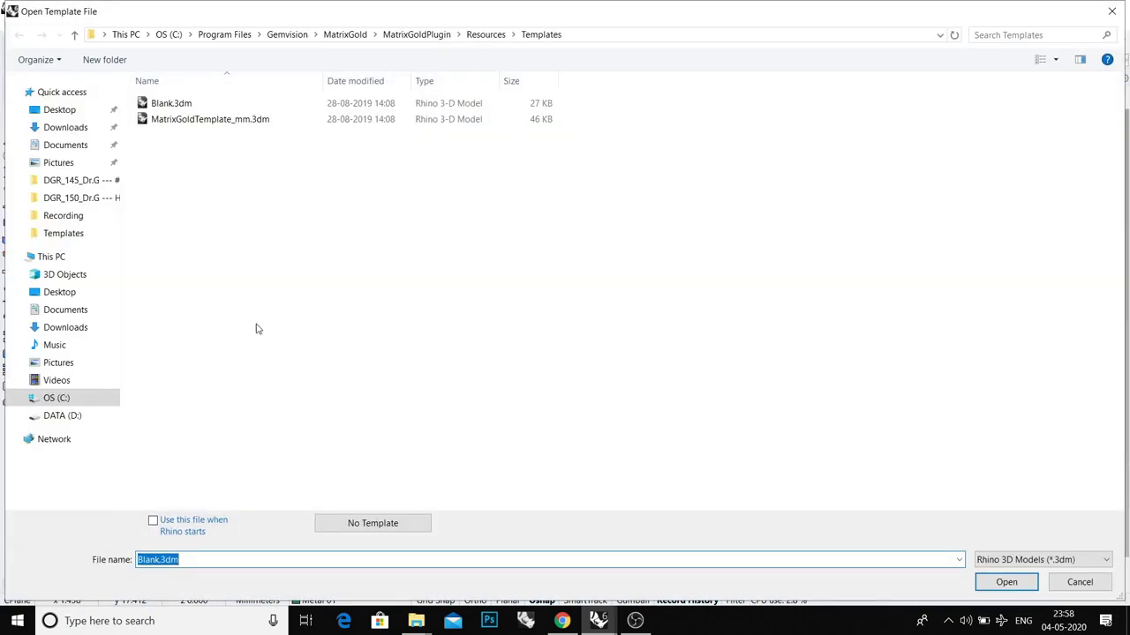
double_click(177, 119)
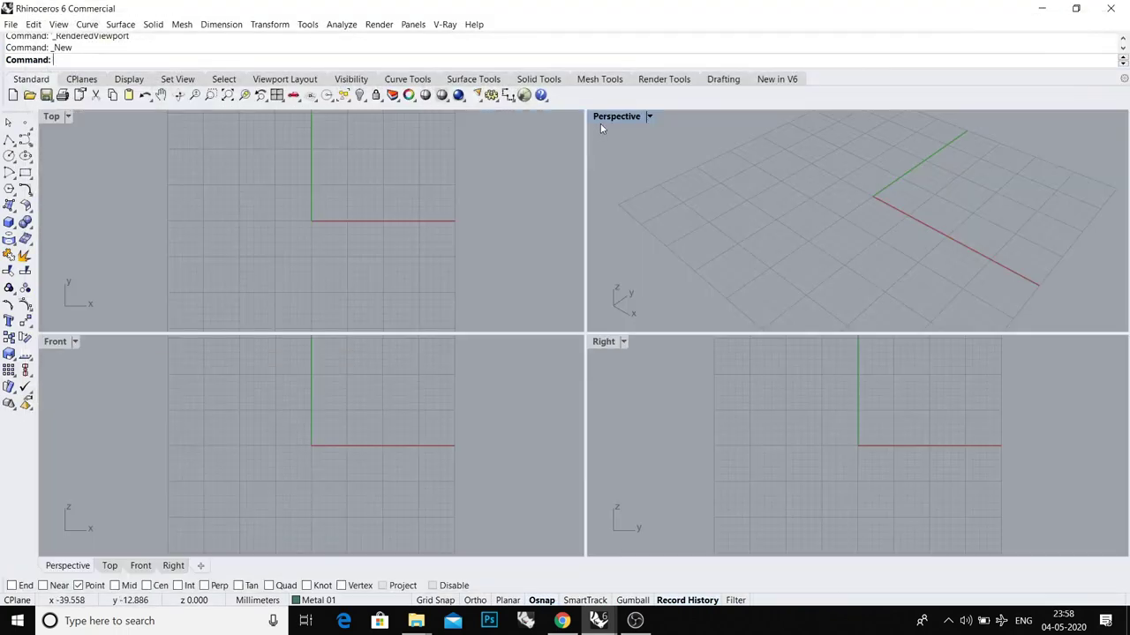
double_click(605, 120)
shift+right_drag(648, 232, 542, 285)
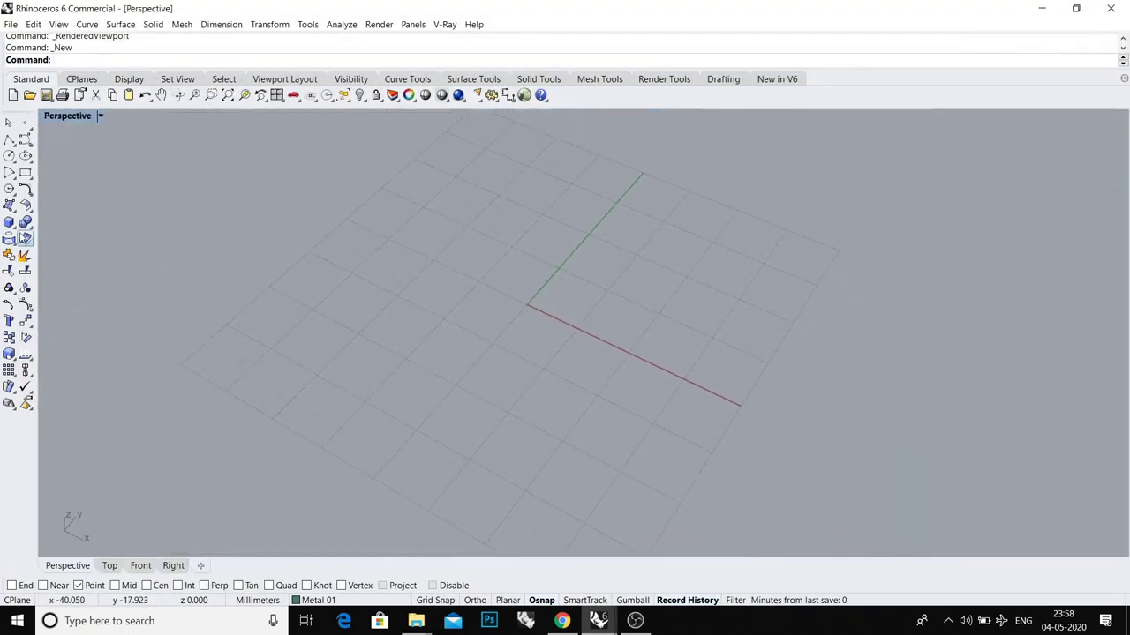
- Create a box centred on the origin with length, width and height of 50 mm
click(15, 228)
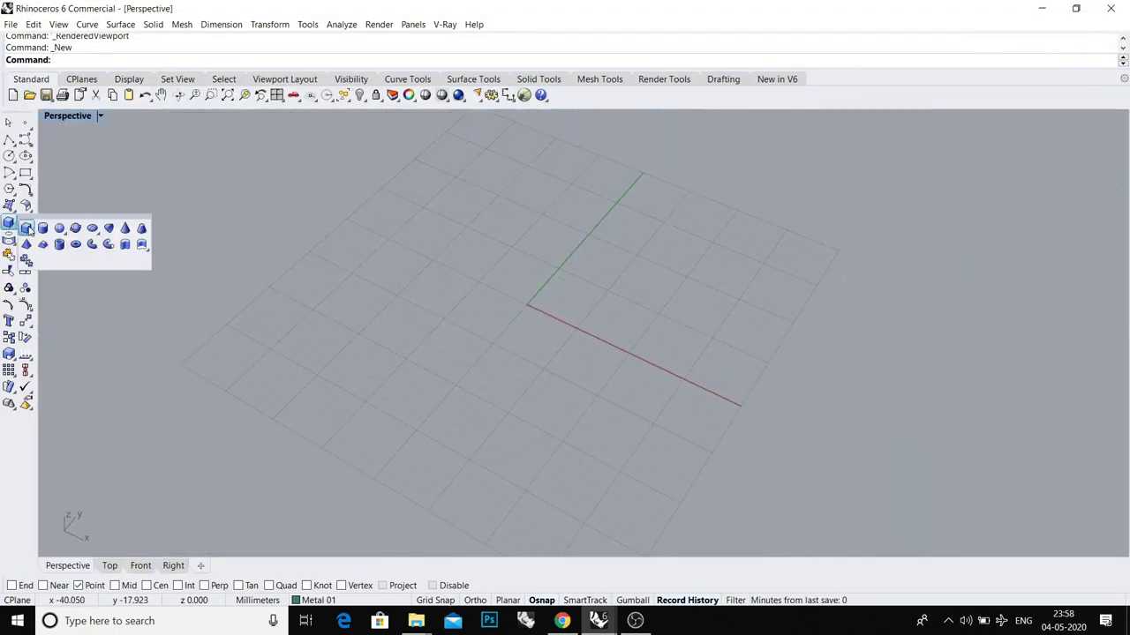
click(27, 229)
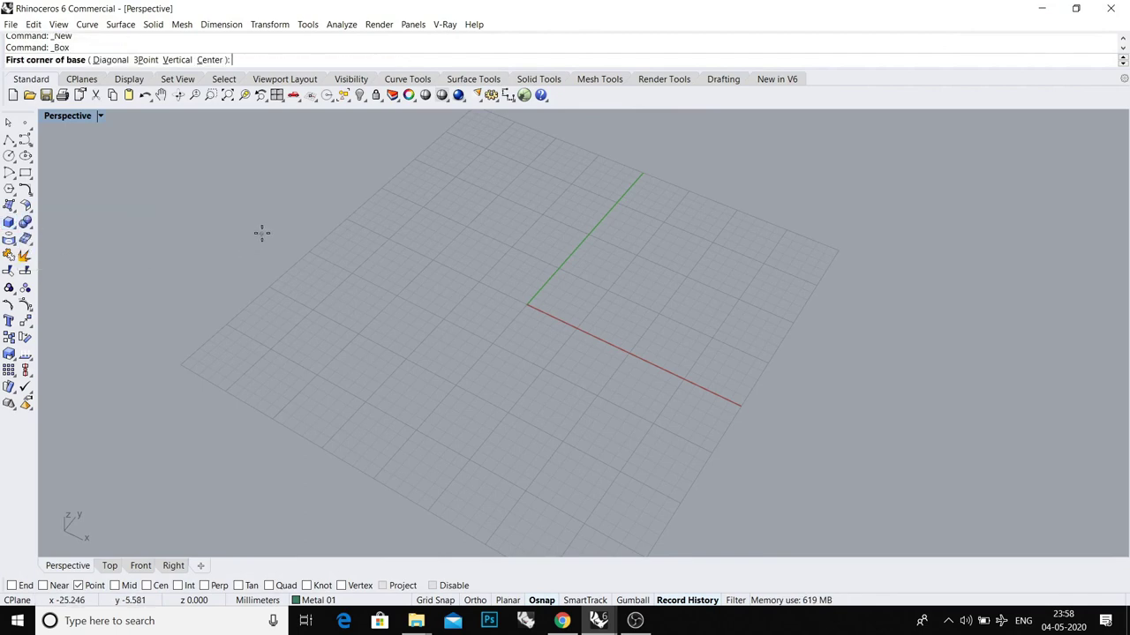
text(c)
key(Return)
text(0)
key(Return)
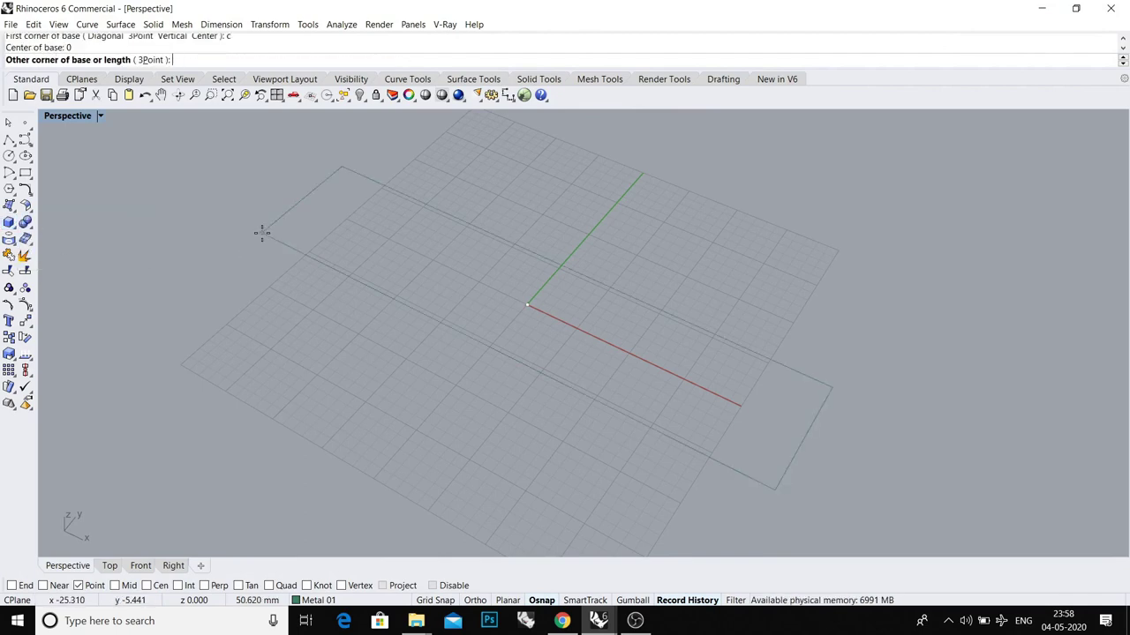
text(50)
key(Return)
text(50)
key(Return)
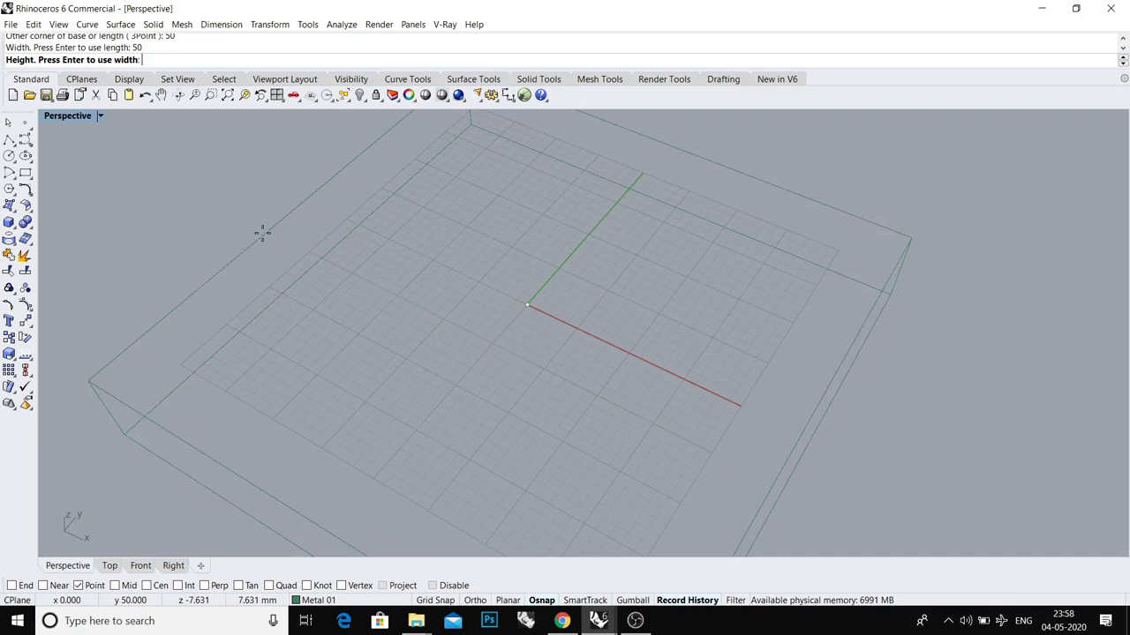
key(Return)
scroll(263, 240, down, 4)
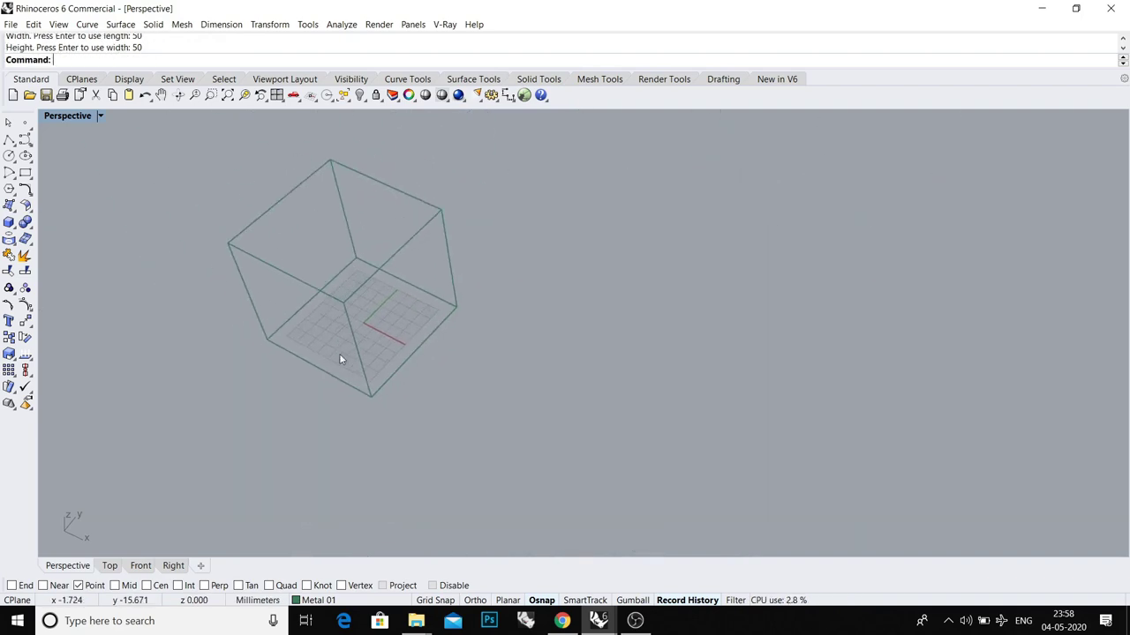
- Switch to the four-viewport layout and explode the box into separate surfaces
right_drag(341, 359, 374, 276)
key(Return)
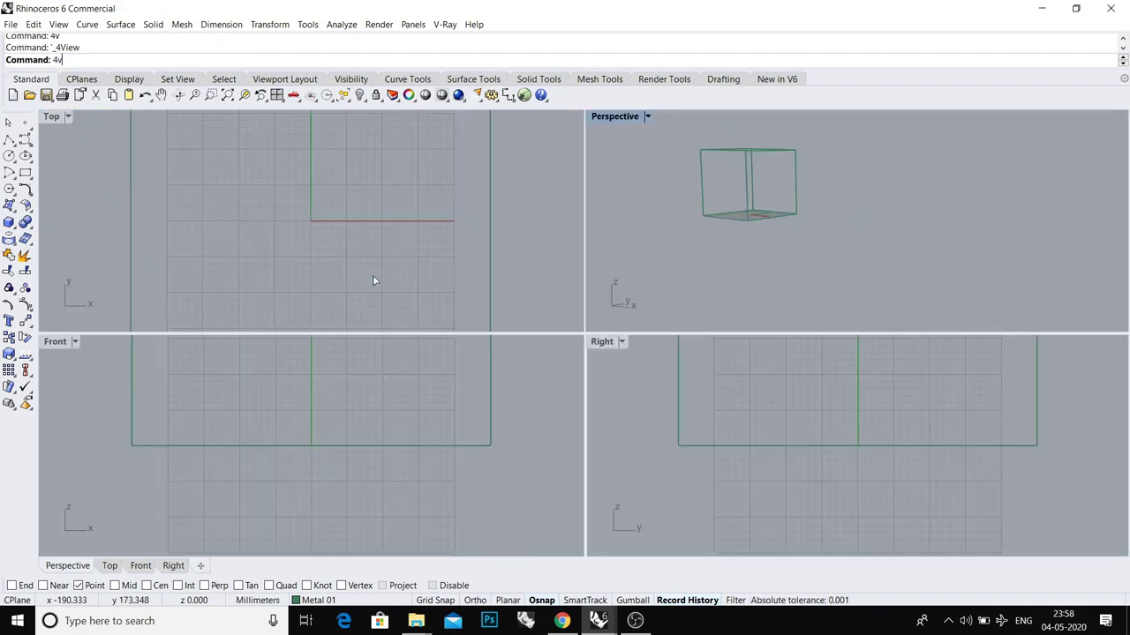
scroll(373, 275, down, 4)
drag(485, 263, 394, 229)
text(x)
key(Return)
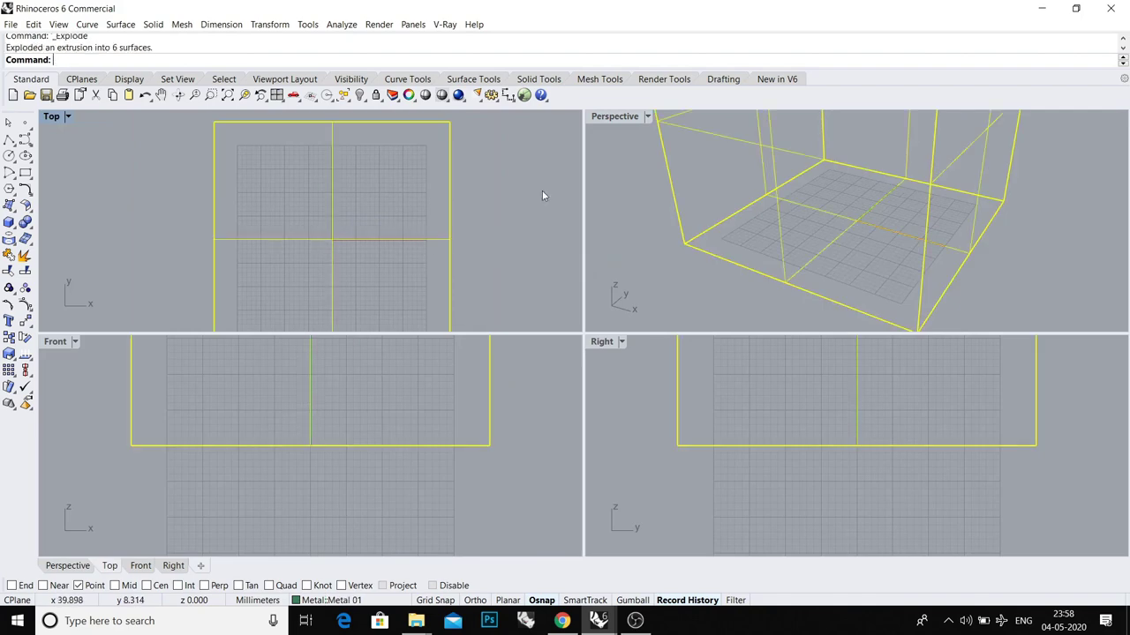
- Maximize the Perspective viewport and set it to shaded display
double_click(599, 118)
scroll(577, 256, down, 3)
key(Escape)
text(S)
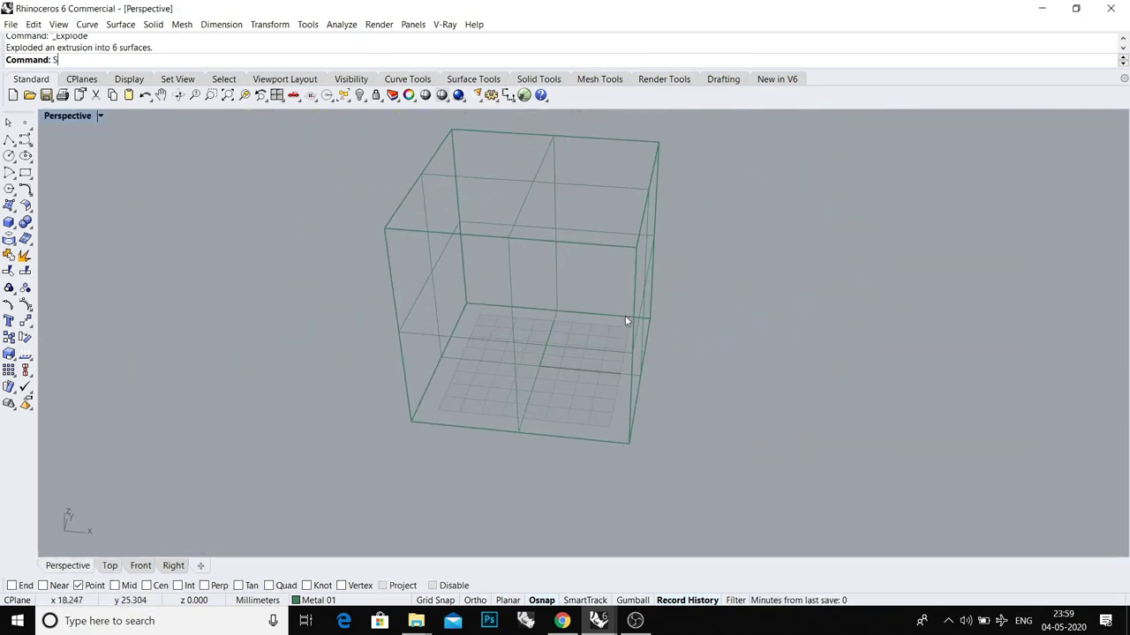
text(haded)
key(Return)
- Inspect individual faces of the exploded box, and join all its surfaces back into one closed polysurface
click(531, 251)
click(593, 325)
mouse_move(593, 325)
right_down()
mouse_move(601, 353)
mouse_move(411, 327)
mouse_move(633, 308)
mouse_move(587, 202)
mouse_move(647, 224)
mouse_move(627, 330)
mouse_move(570, 394)
mouse_move(480, 436)
right_up()
key(Escape)
key(ctrl+a)
key(ctrl+j)
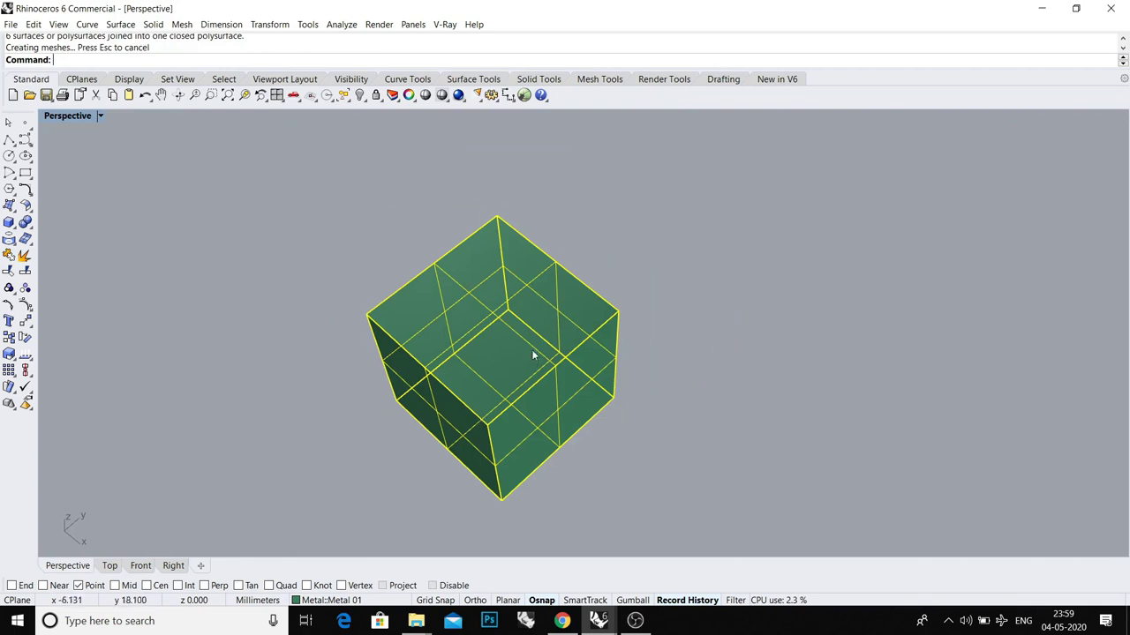
key(Escape)
- Check the joined cube in rendered display, and return to shaded display
mouse_move(533, 341)
right_down()
mouse_move(494, 285)
mouse_move(474, 310)
mouse_move(530, 315)
mouse_move(552, 342)
mouse_move(497, 313)
right_up()
text(rv)
key(Return)
text(sv)
key(Return)
- Open the V-Ray Asset Editor and create a Generic material
click(444, 26)
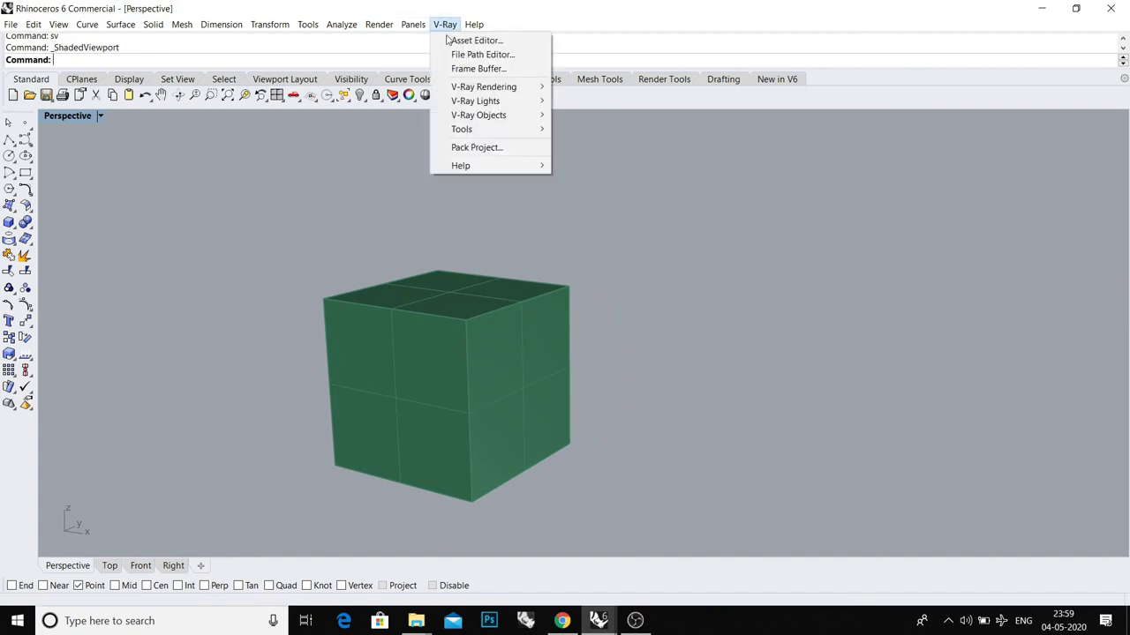
click(458, 41)
drag(637, 99, 674, 94)
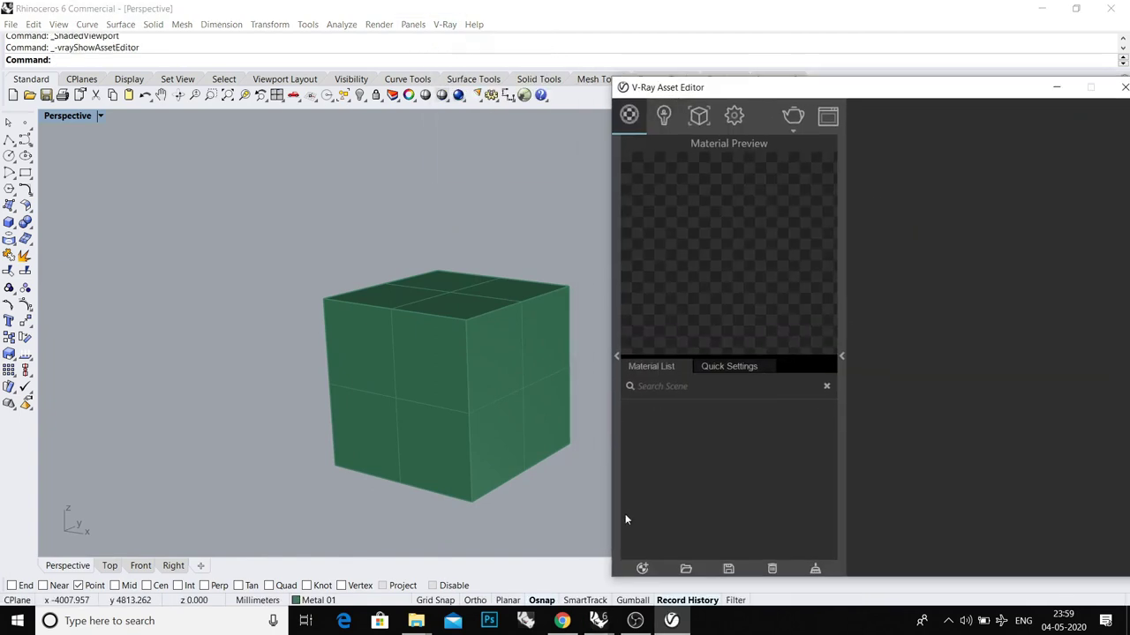
click(641, 568)
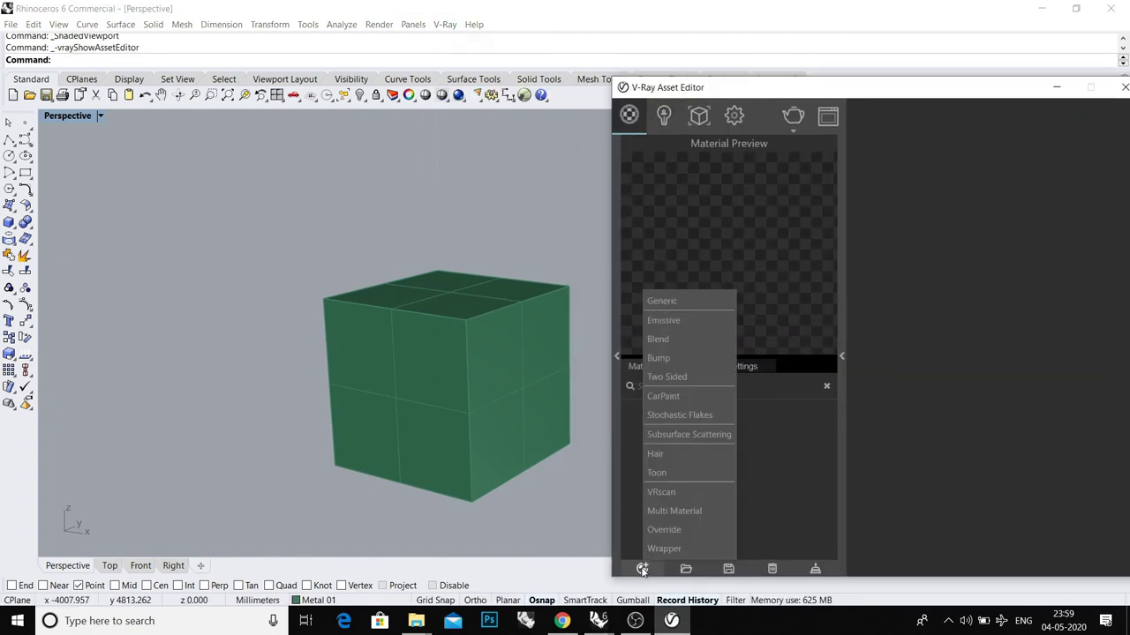
click(666, 304)
- Apply the Generic material to the cube and deselect it
right_drag(479, 398, 416, 371)
click(414, 369)
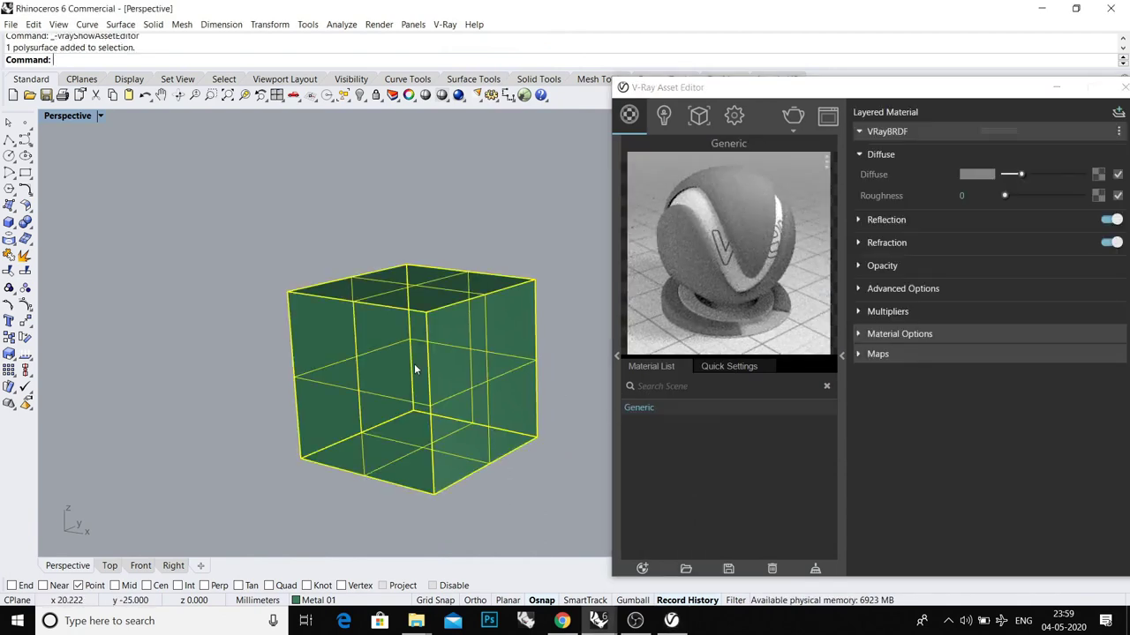
right_click(633, 405)
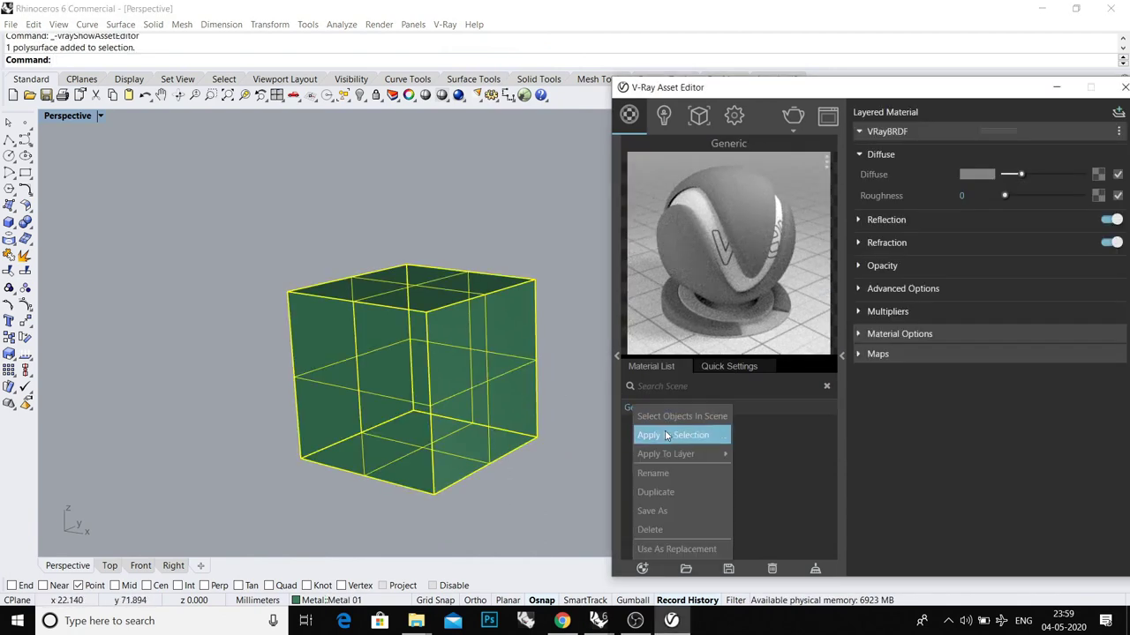
click(664, 432)
right_drag(527, 325, 522, 362)
click(565, 339)
- Assign the Taj_Mahal_(Edited).jpeg image from the Desktop as the bitmap texture of the material's Diffuse channel
drag(948, 93, 810, 95)
click(962, 176)
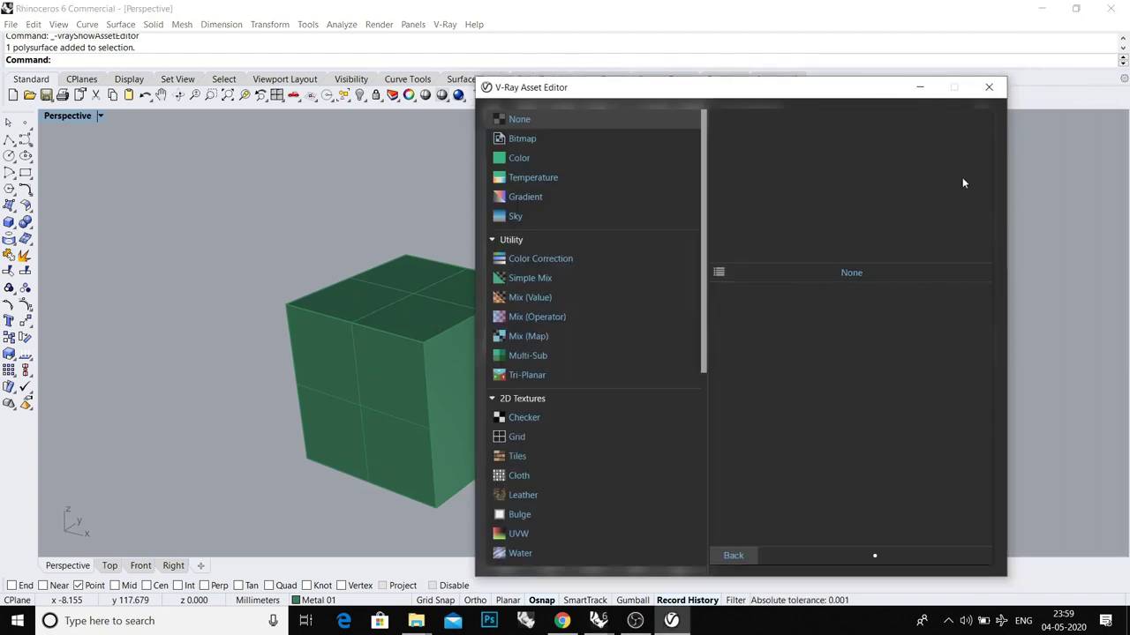
click(521, 137)
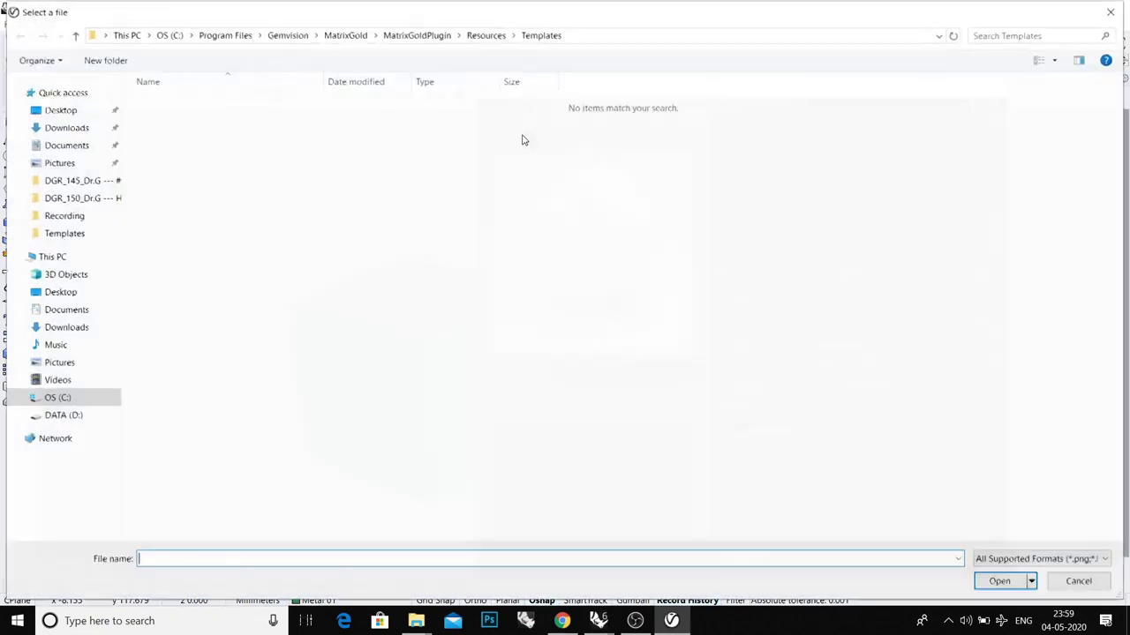
click(56, 292)
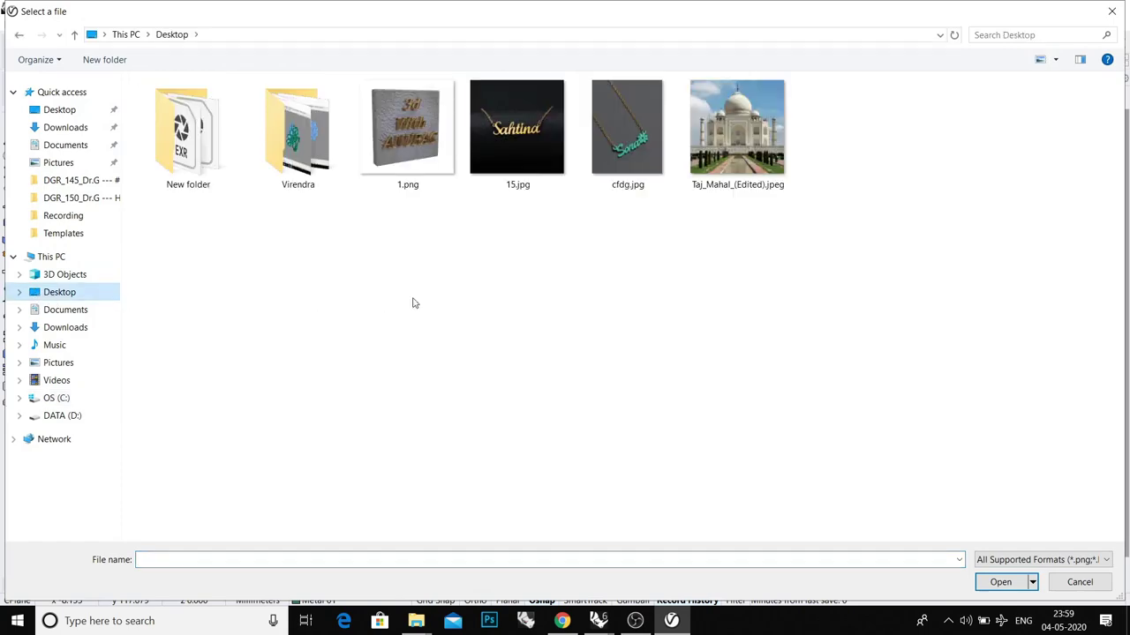
click(726, 135)
click(1005, 584)
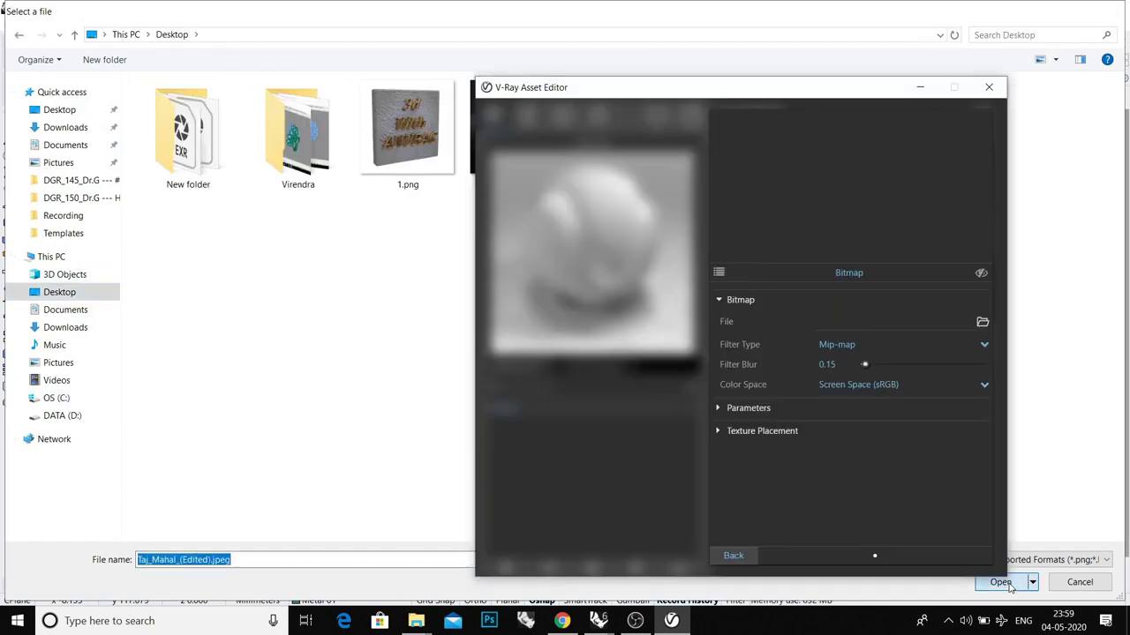
click(739, 559)
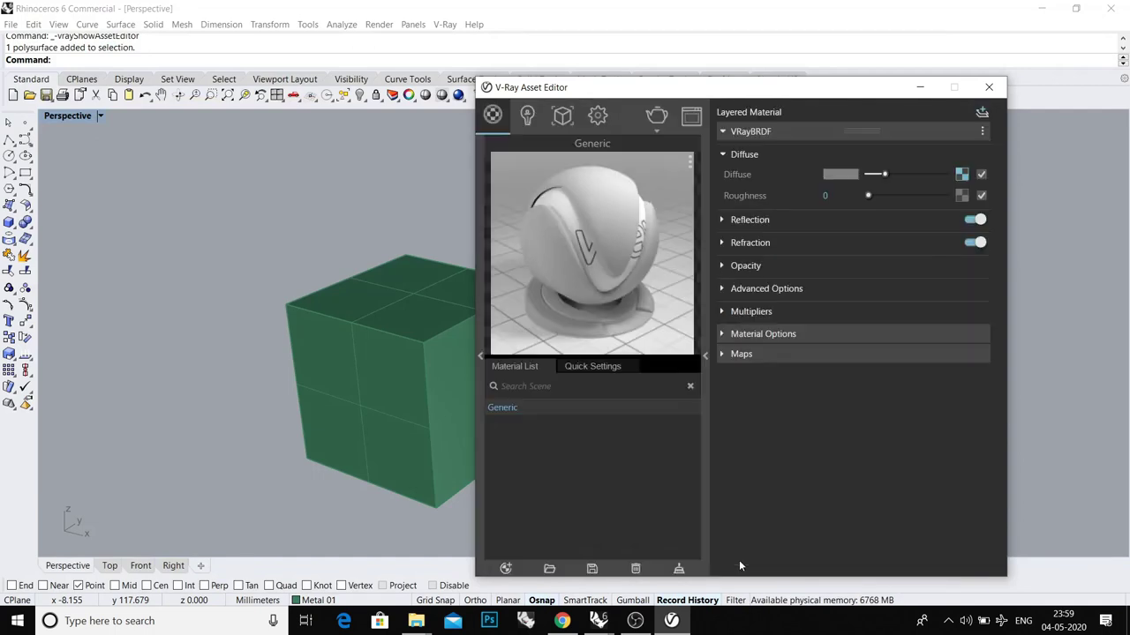
- Display the cube in rendered mode and check how the image is mapped onto its faces
click(385, 369)
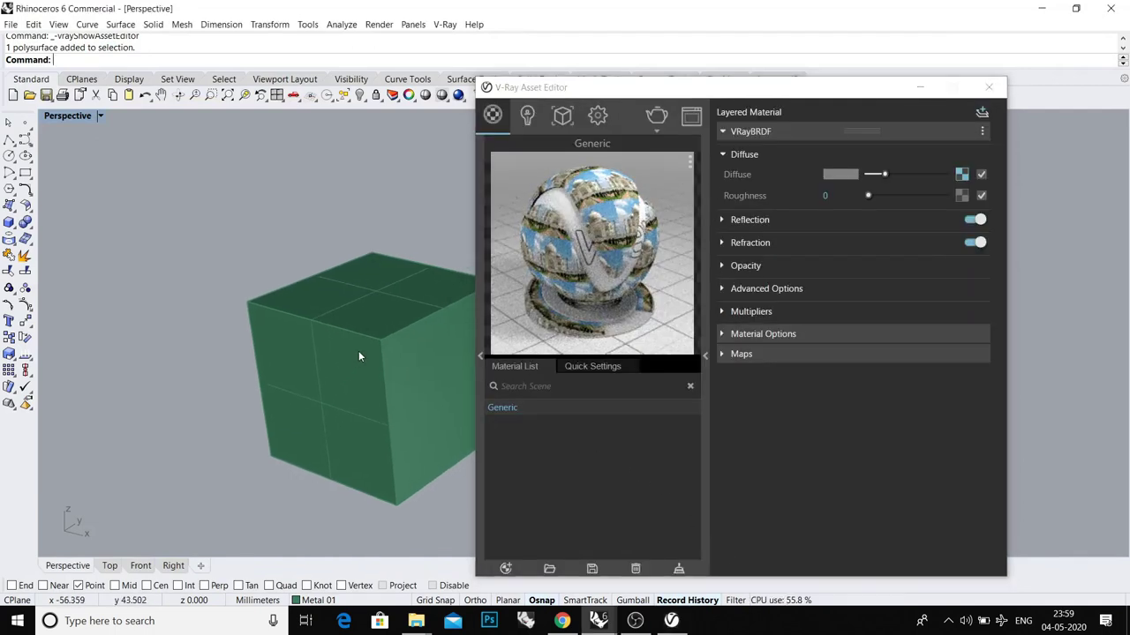
text(rv)
key(Return)
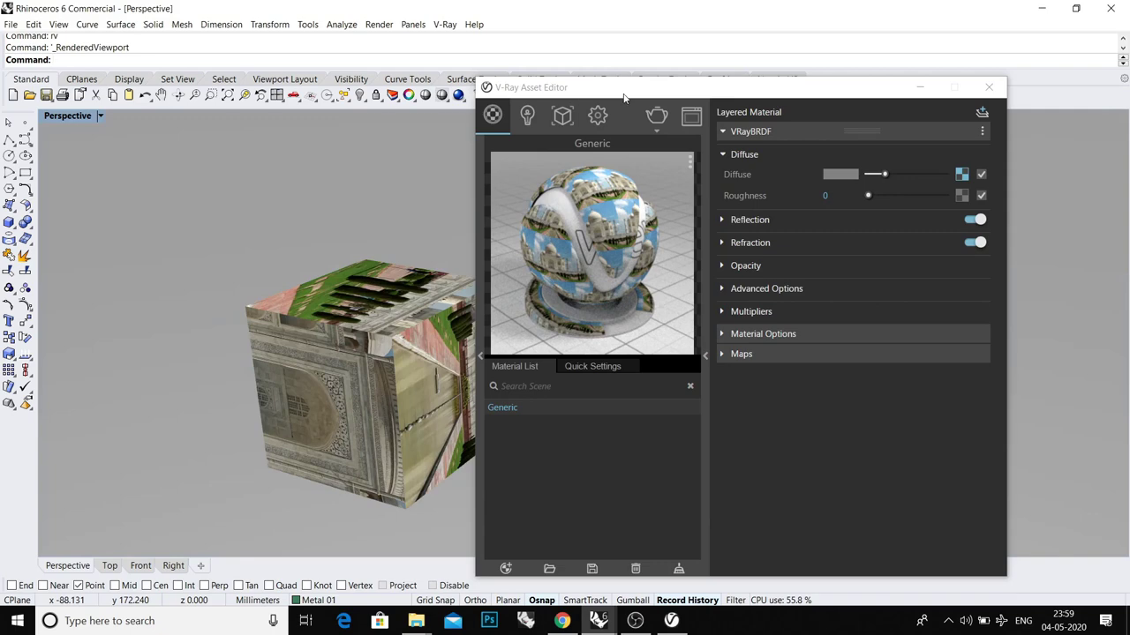
drag(624, 97, 753, 97)
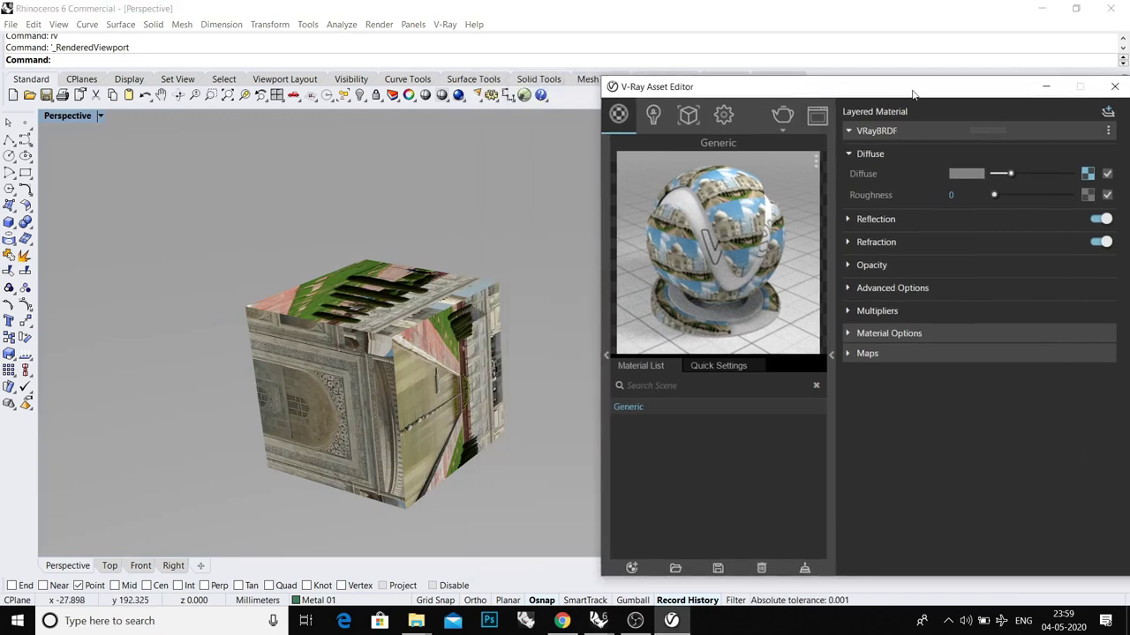
drag(913, 94, 770, 107)
- Close the V-Ray Asset Editor and return the viewport to shaded display
click(971, 100)
mouse_move(888, 156)
right_down()
mouse_move(451, 340)
mouse_move(470, 400)
mouse_move(608, 279)
mouse_move(674, 348)
mouse_move(620, 382)
mouse_move(507, 364)
mouse_move(728, 338)
mouse_move(646, 364)
mouse_move(532, 372)
right_up()
text(v)
key(Return)
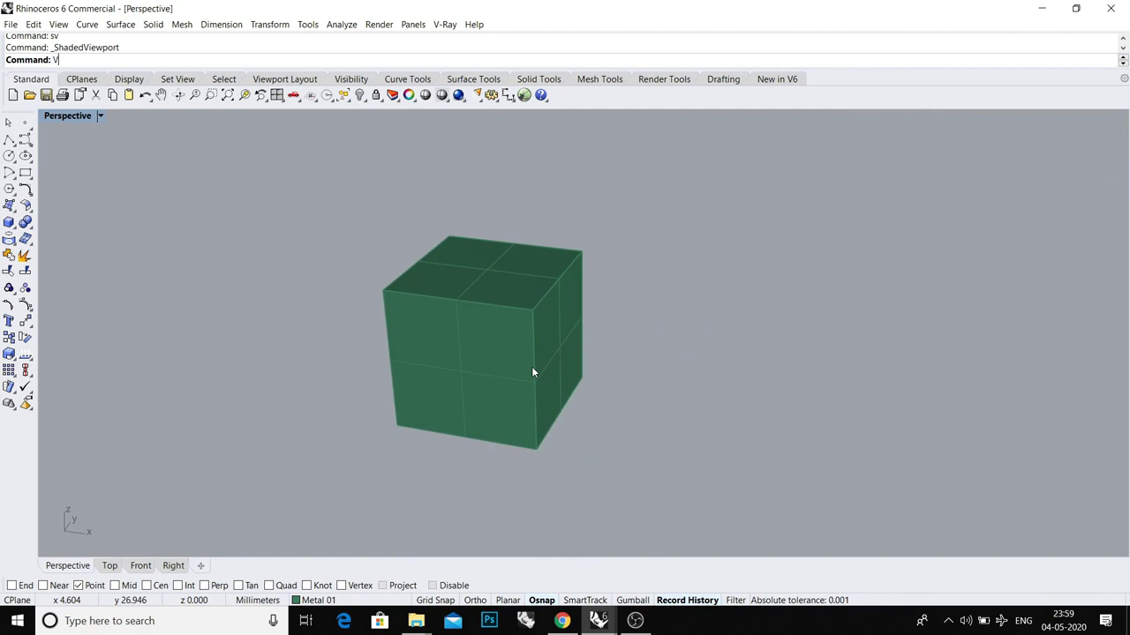
- Start the UVEditor command on the cube
text(Vu)
key(Return)
text(UVEditor)
key(Return)
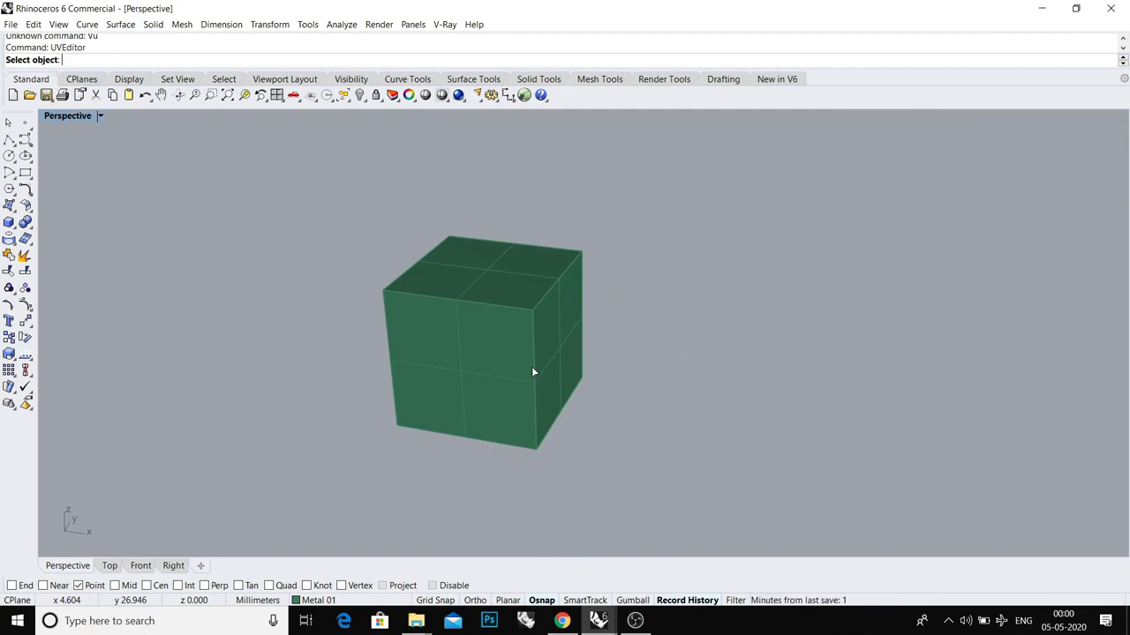
click(532, 372)
key(Return)
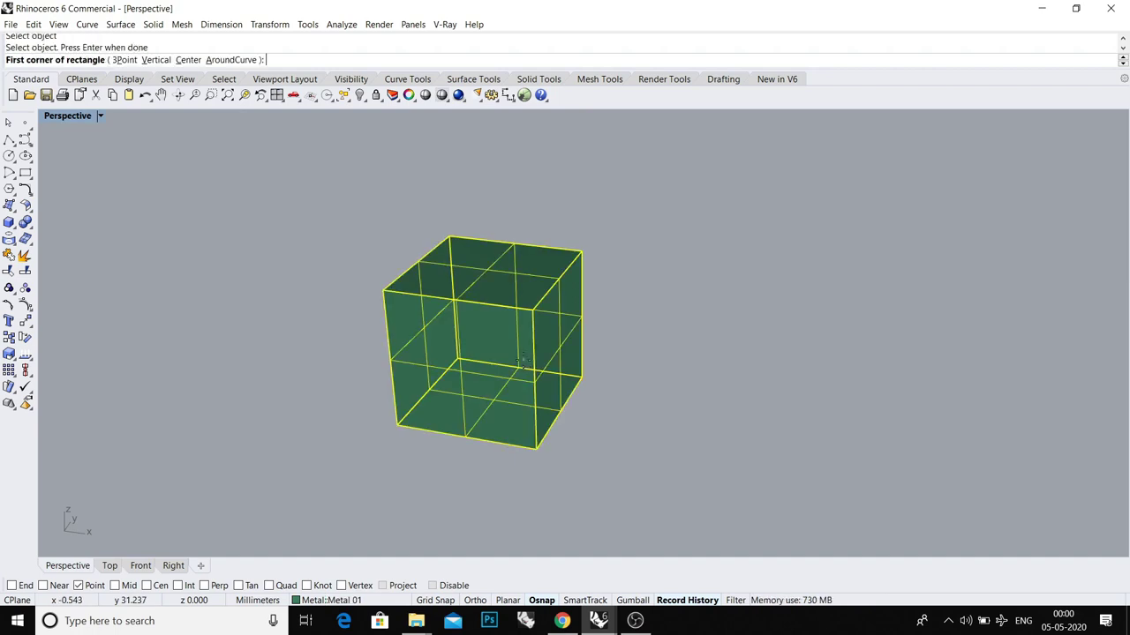
- Draw the UV editing rectangle about 190 mm square on the ground plane beside the cube
scroll(707, 297, down, 6)
right_drag(710, 345, 582, 333)
mouse_move(556, 293)
right_down()
mouse_move(598, 306)
mouse_move(590, 327)
right_up()
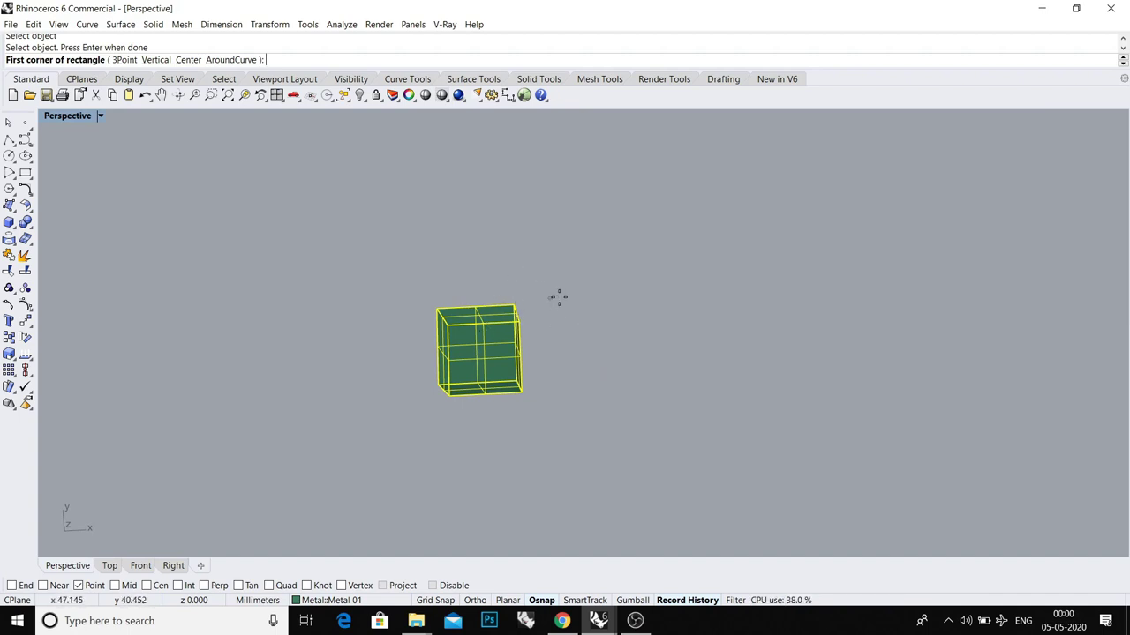
right_drag(559, 296, 519, 274)
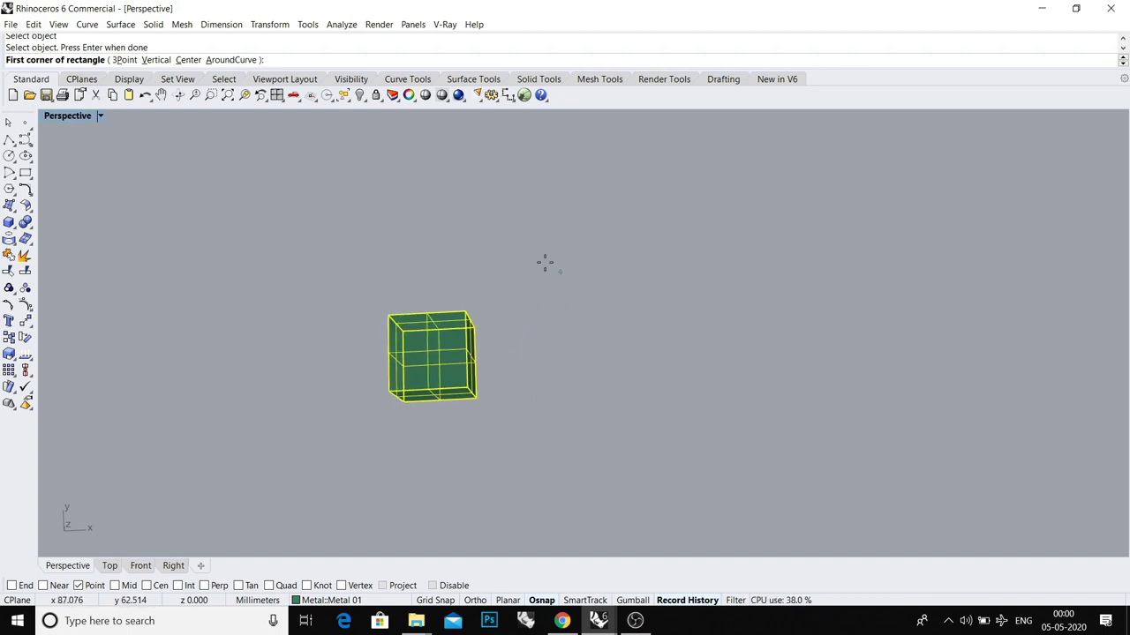
right_drag(677, 349, 585, 341)
click(511, 247)
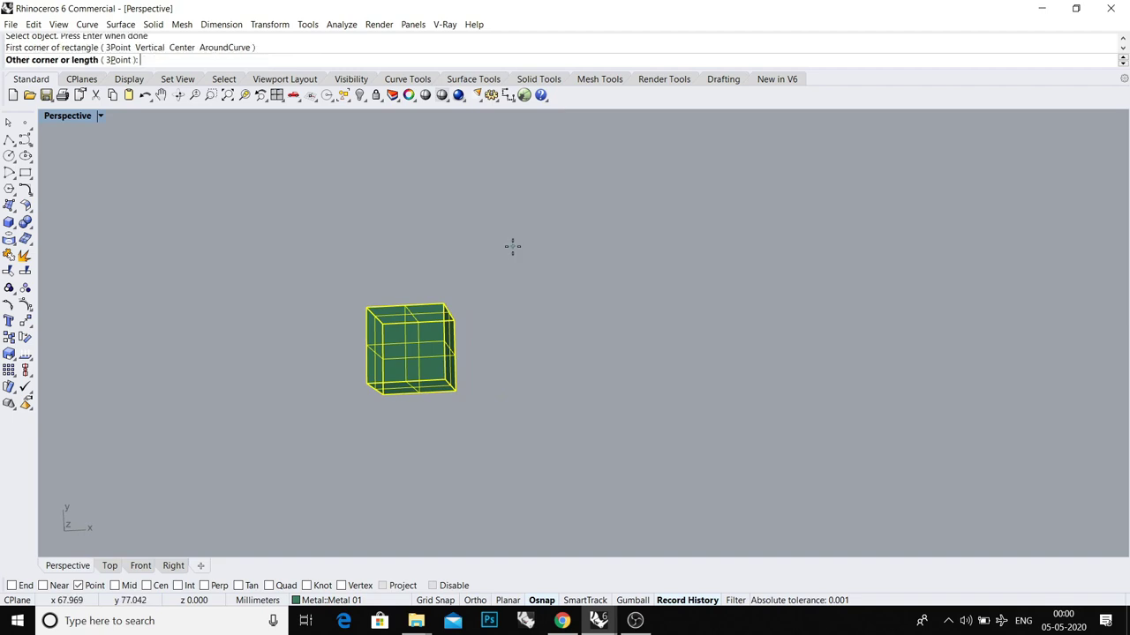
right_drag(749, 444, 716, 424)
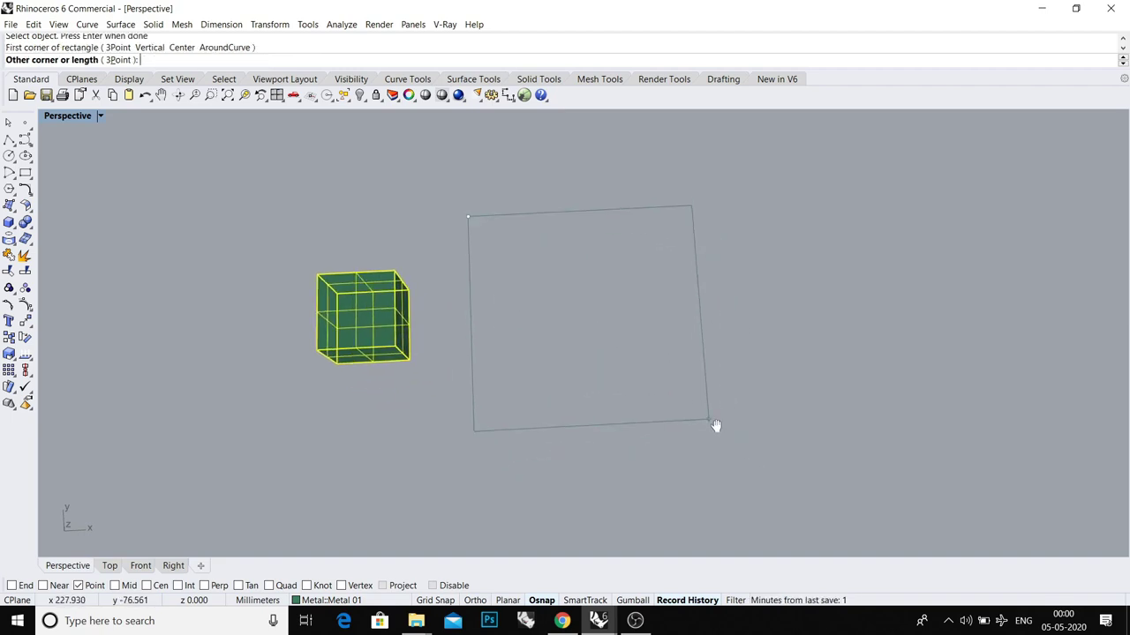
click(749, 438)
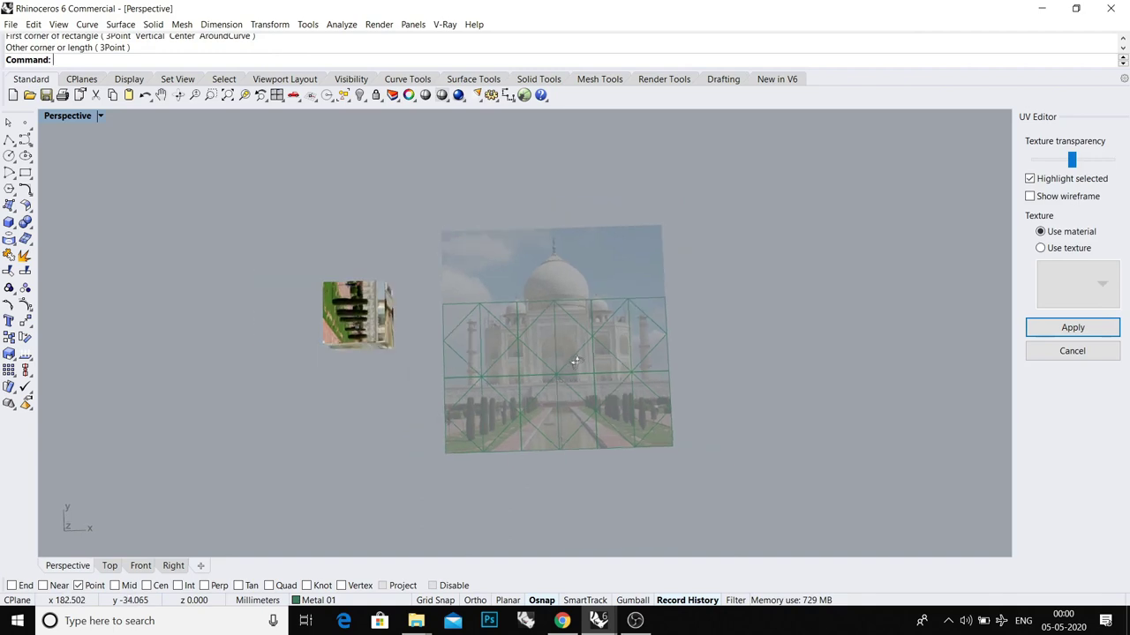
text(UVEditor)
key(Return)
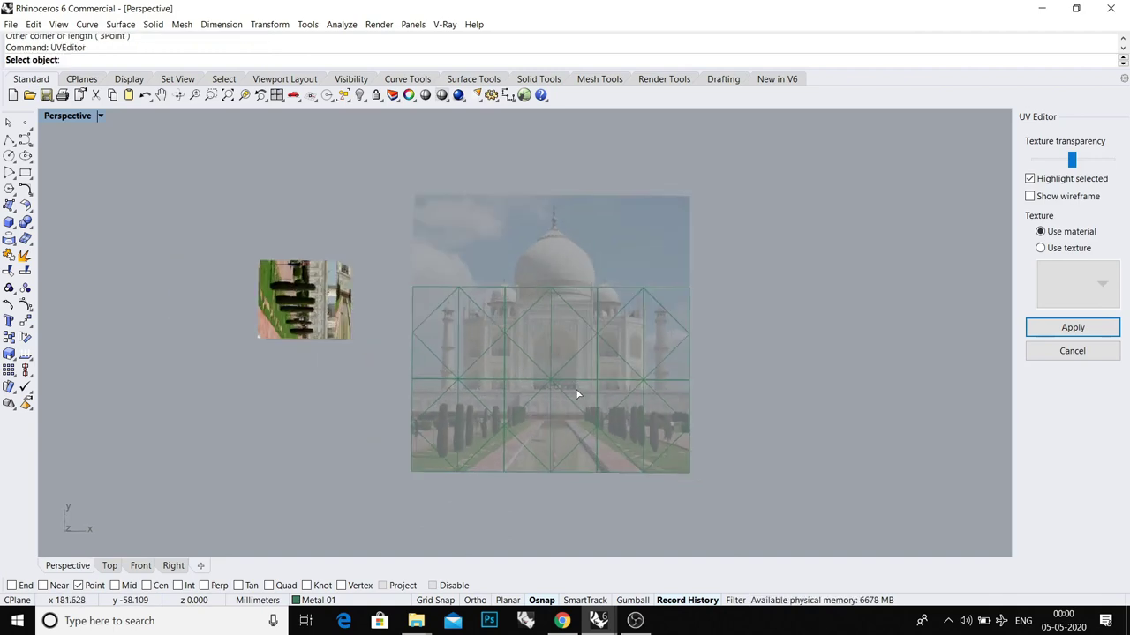
click(575, 389)
- Maximize the Top view of the UV layout and select the upper middle UV mesh
key(ctrl+F1)
scroll(598, 366, down, 15)
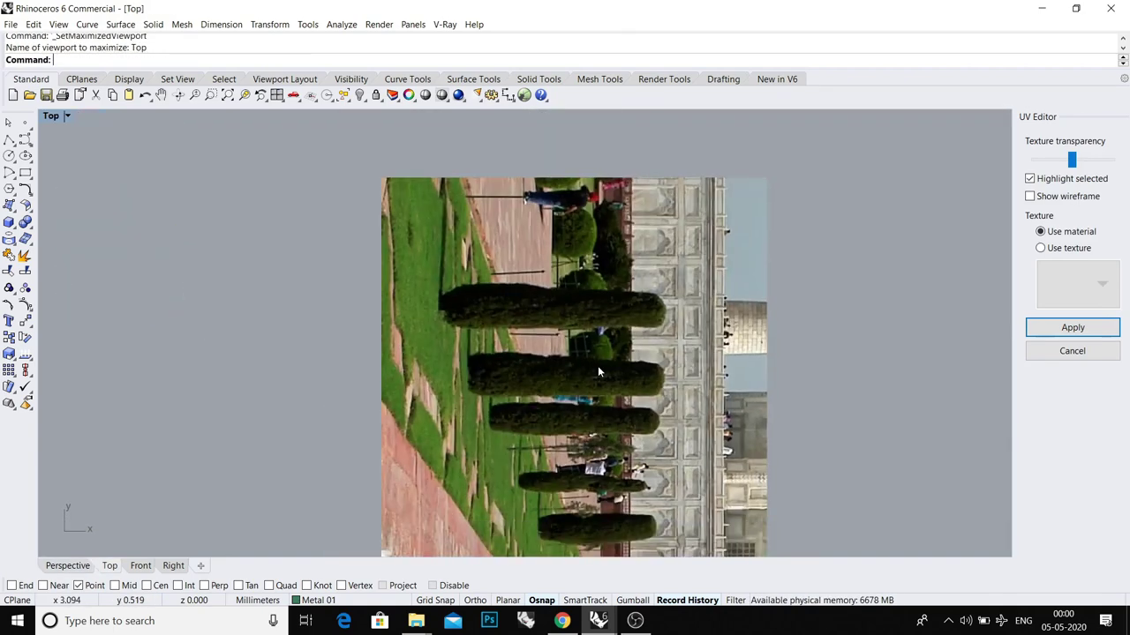
right_drag(642, 374, 557, 338)
right_drag(698, 357, 542, 306)
scroll(593, 350, up, 2)
click(549, 261)
click(639, 268)
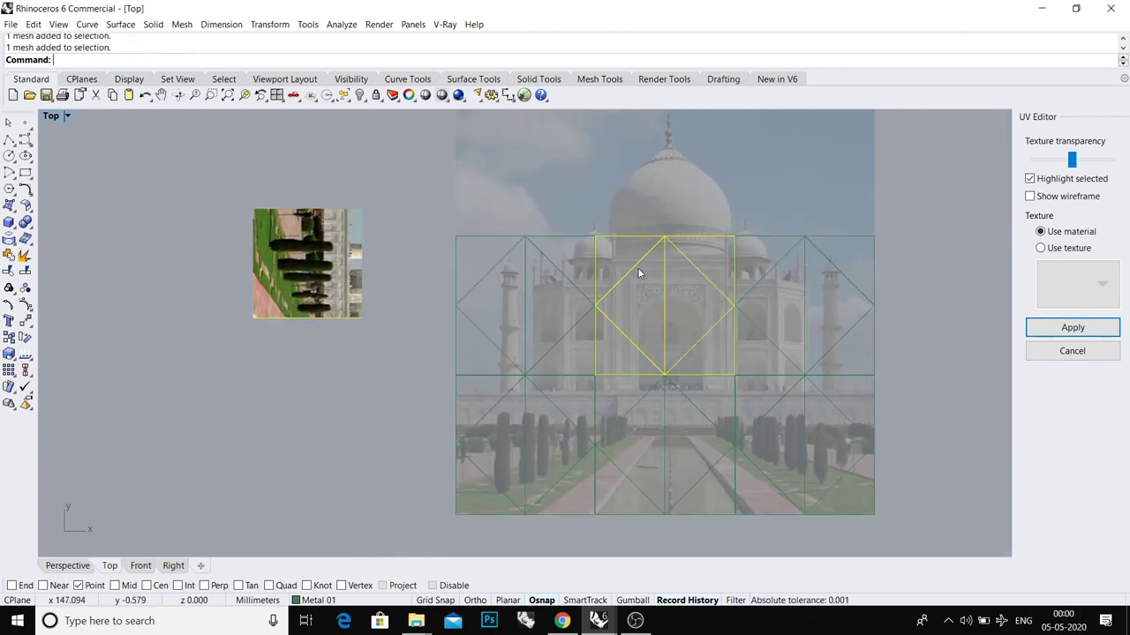
scroll(658, 267, down, 2)
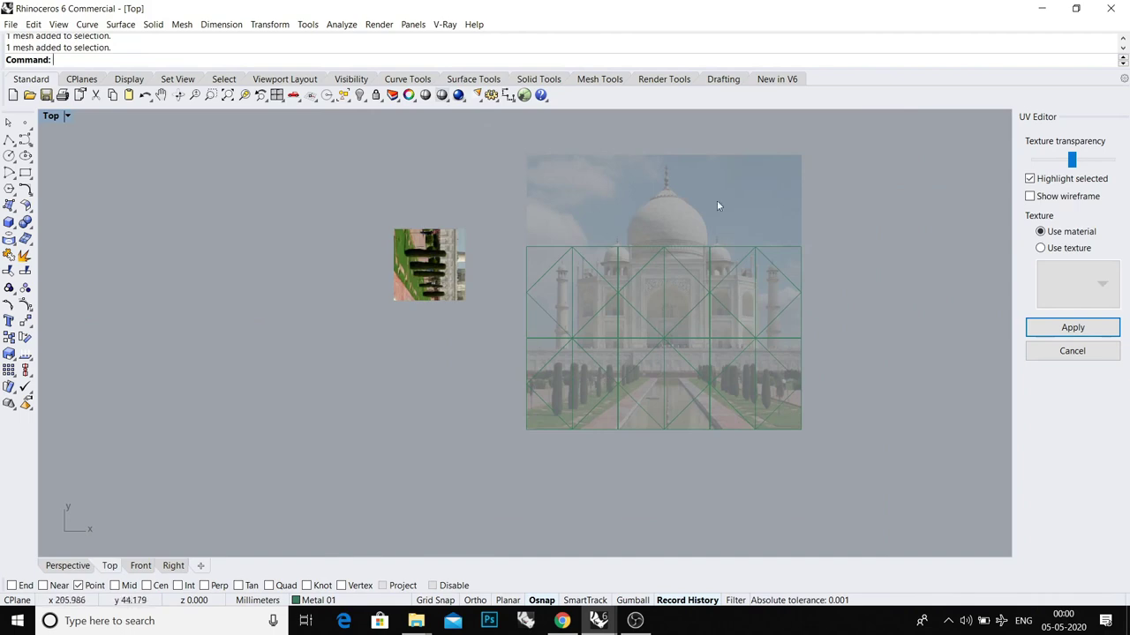
- Select the two UV meshes in the left column and move them over the middle column
scroll(582, 305, up, 2)
drag(577, 354, 553, 336)
right_drag(572, 389, 525, 364)
shift+drag(507, 320, 634, 336)
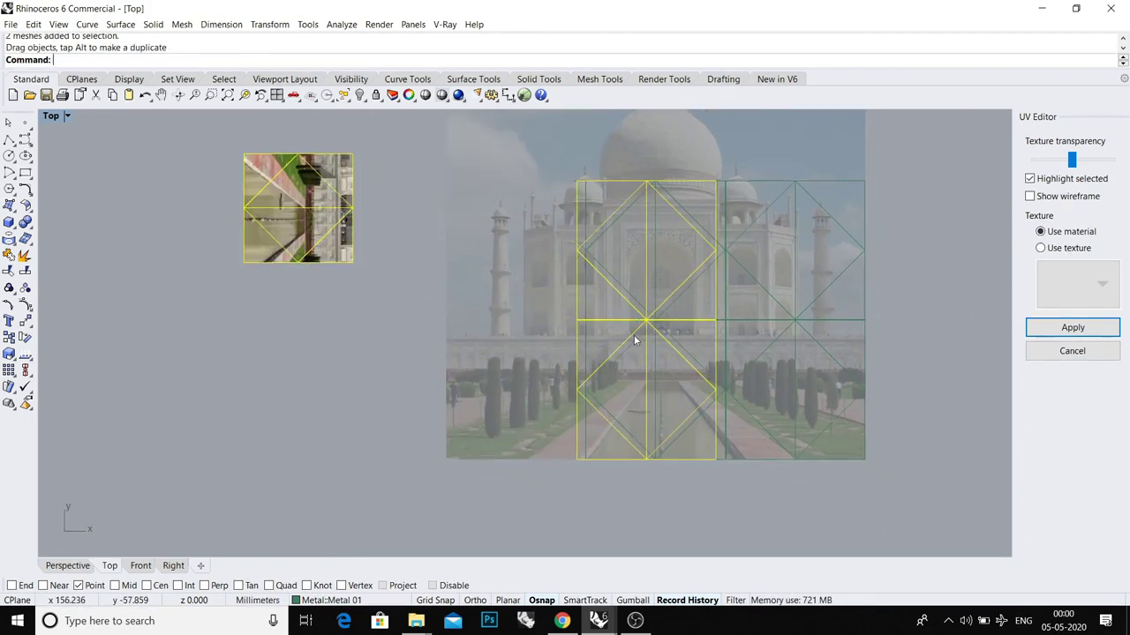
- Fine-align the moved left-column meshes with the edges and corners of the middle column meshes
scroll(582, 314, up, 6)
drag(573, 315, 713, 308)
scroll(710, 291, up, 12)
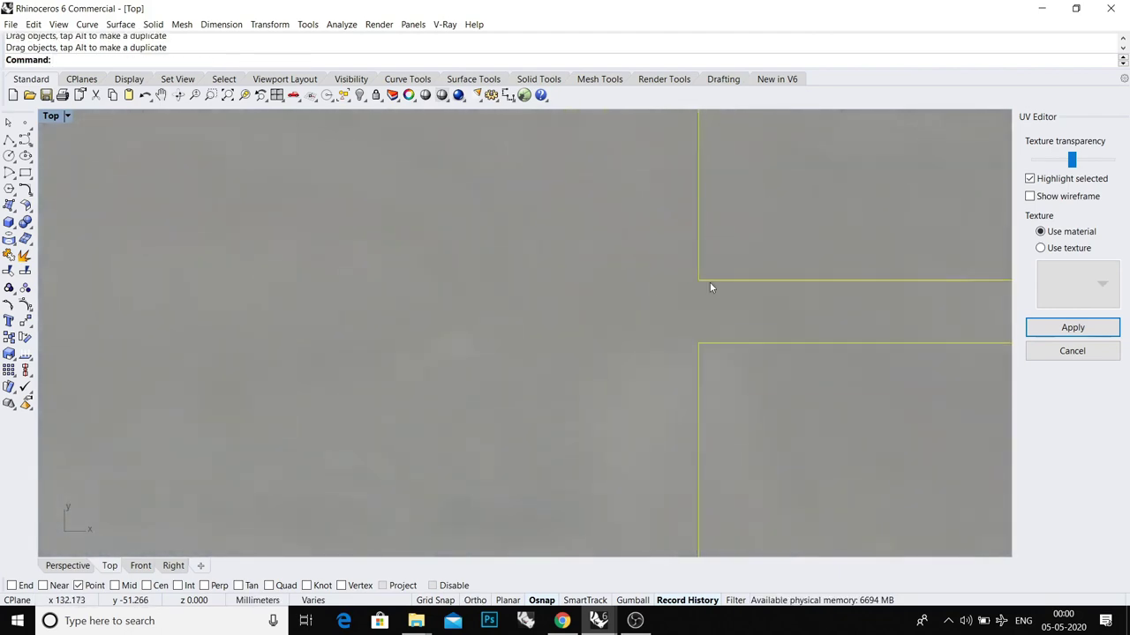
right_drag(711, 277, 623, 319)
scroll(583, 313, up, 6)
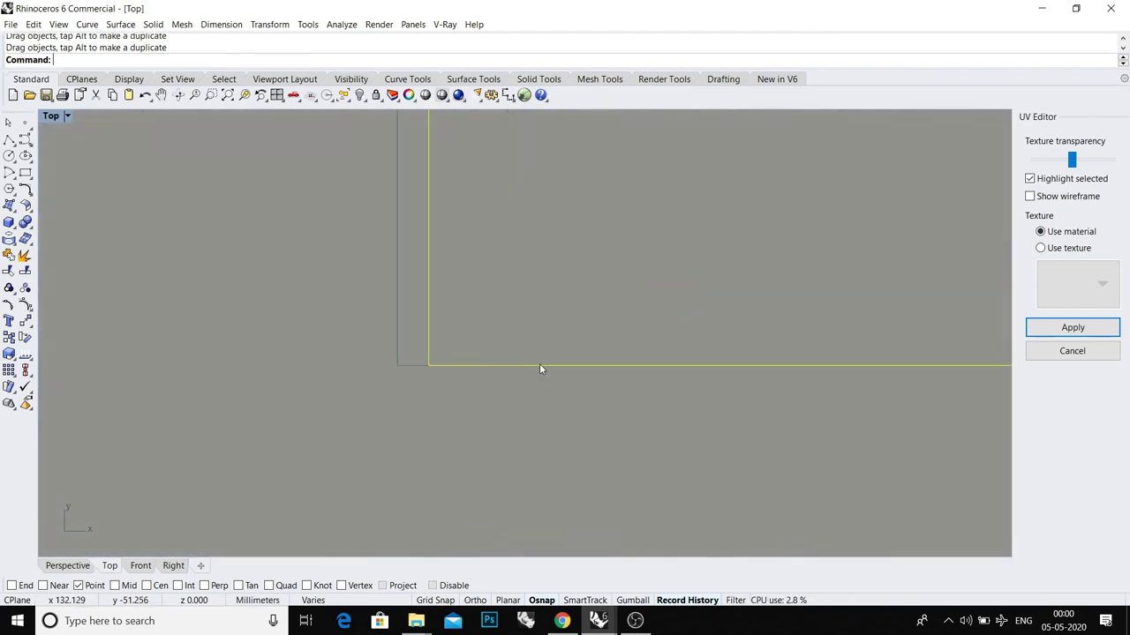
mouse_move(539, 364)
mouse_down()
mouse_move(508, 374)
mouse_move(545, 373)
mouse_up()
scroll(850, 427, down, 8)
right_drag(851, 426, 517, 391)
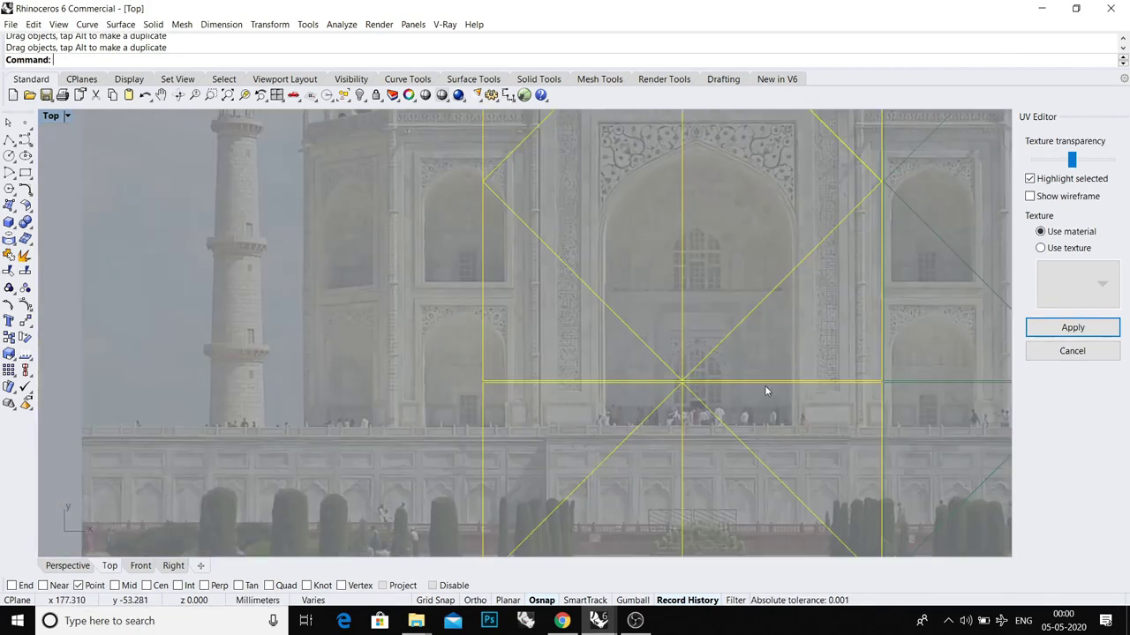
- Move the two UV meshes of the right column onto the middle column and align their edges
right_drag(766, 391, 567, 383)
drag(713, 351, 705, 417)
scroll(711, 395, up, 4)
drag(784, 375, 458, 388)
scroll(362, 358, up, 5)
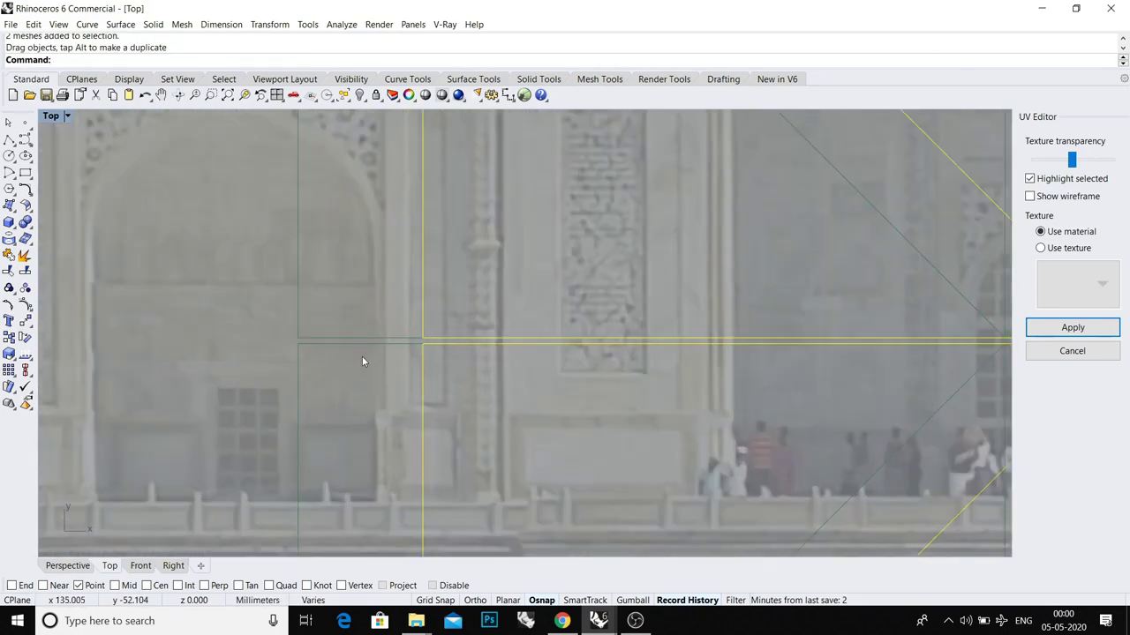
shift+drag(670, 322, 439, 349)
scroll(404, 318, up, 15)
shift+drag(398, 303, 446, 307)
scroll(494, 380, down, 8)
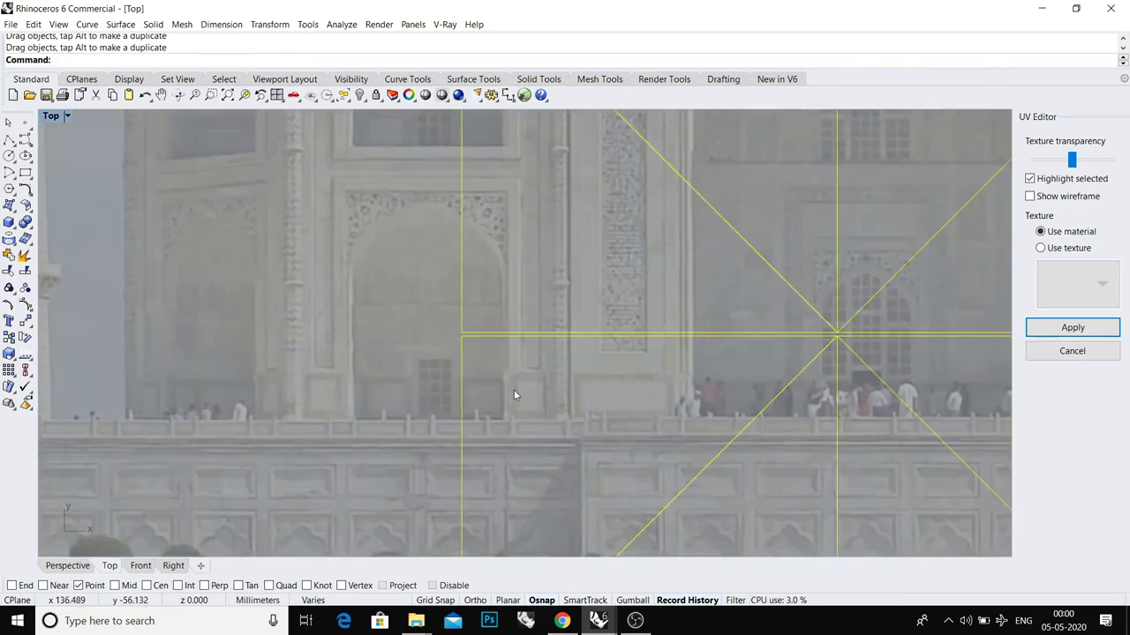
- Move the three stacked lower UV meshes up onto the upper ones so all six coincide
drag(518, 445, 474, 326)
scroll(464, 340, up, 5)
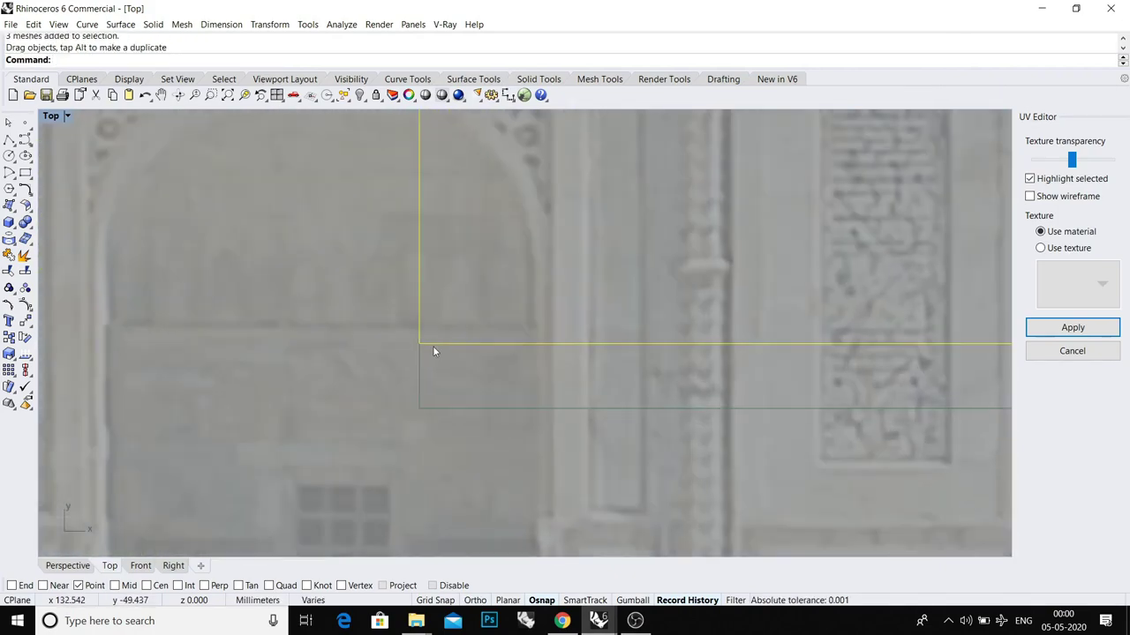
shift+drag(419, 269, 412, 319)
scroll(415, 418, up, 3)
scroll(415, 423, up, 4)
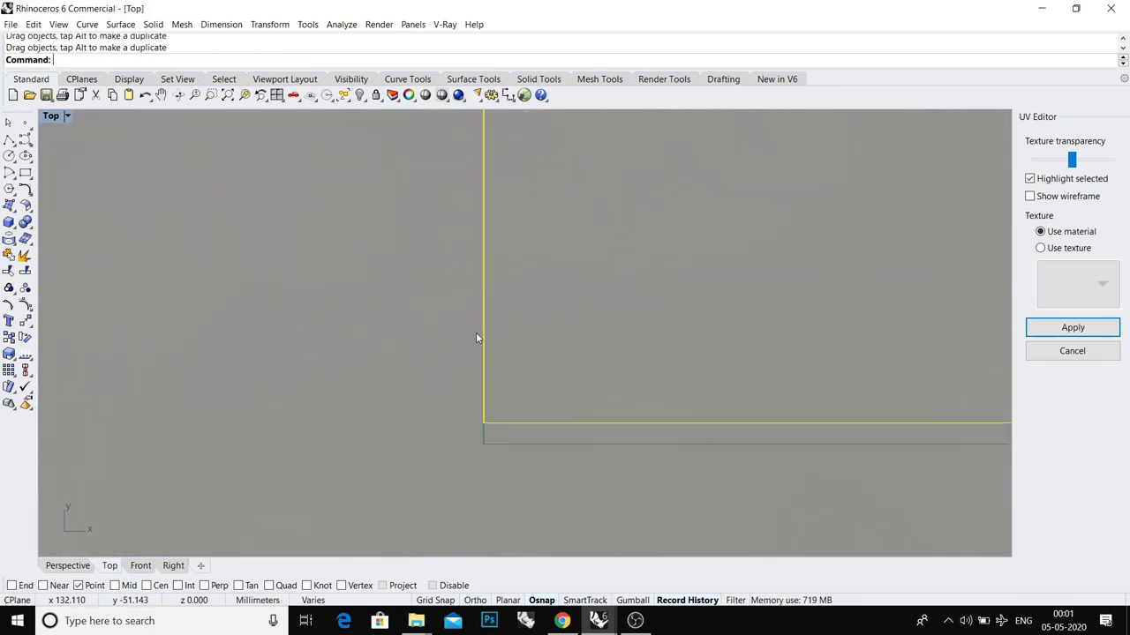
shift+drag(483, 340, 484, 361)
scroll(479, 361, down, 6)
scroll(480, 366, down, 10)
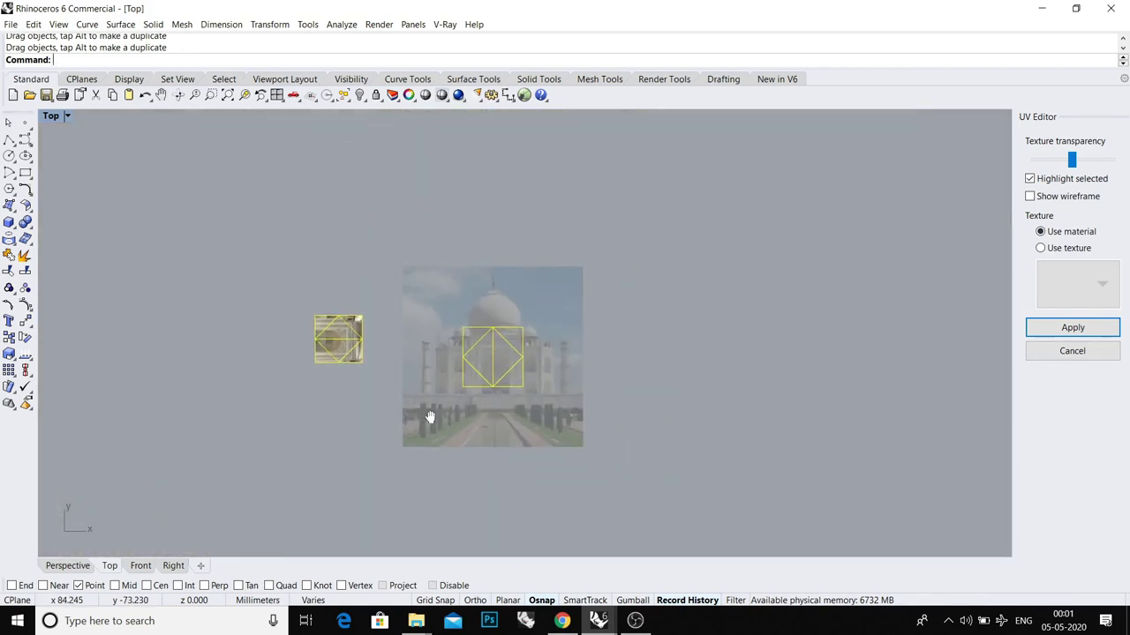
- Inspect the texture on the cube in the Perspective view, clear the selection and return to the Top view
key(ctrl+F4)
right_drag(381, 371, 408, 398)
click(448, 289)
right_drag(448, 290, 690, 446)
key(Escape)
key(ctrl+F1)
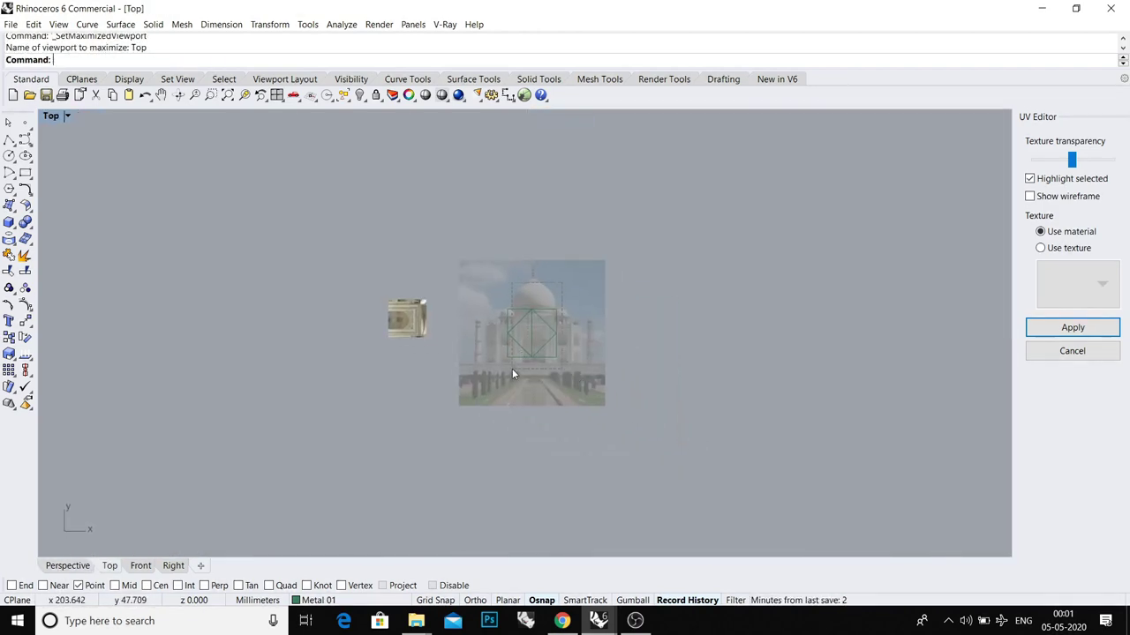
- Select all six stacked UV meshes and move them to the lower-right corner of the Taj Mahal image
key(ctrl+a)
scroll(512, 374, up, 3)
right_drag(509, 349, 463, 309)
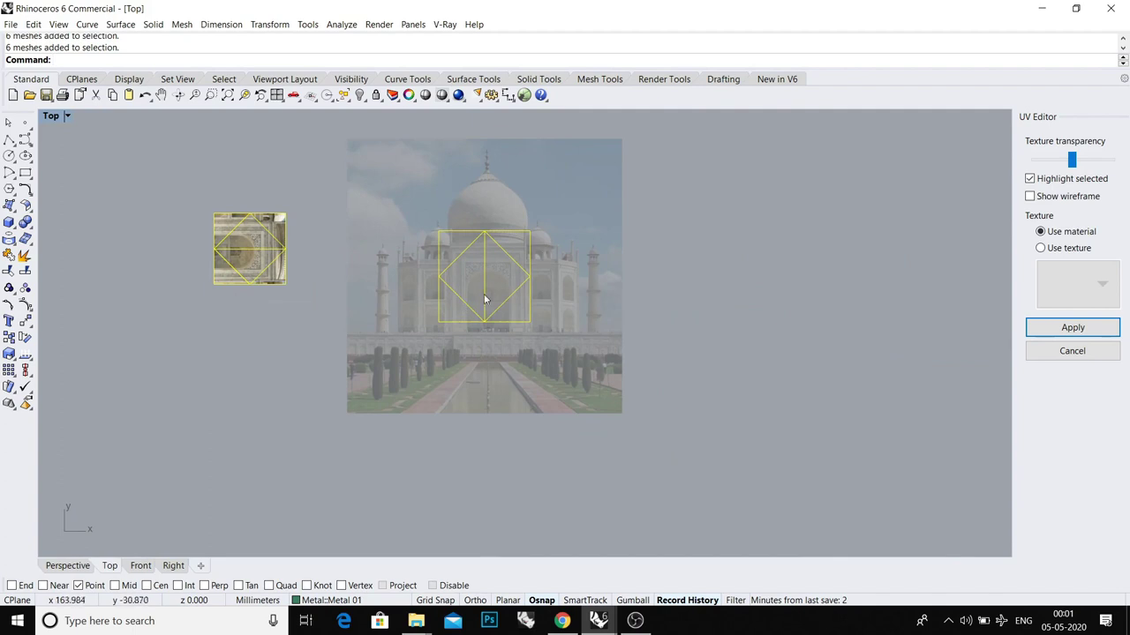
scroll(491, 278, up, 2)
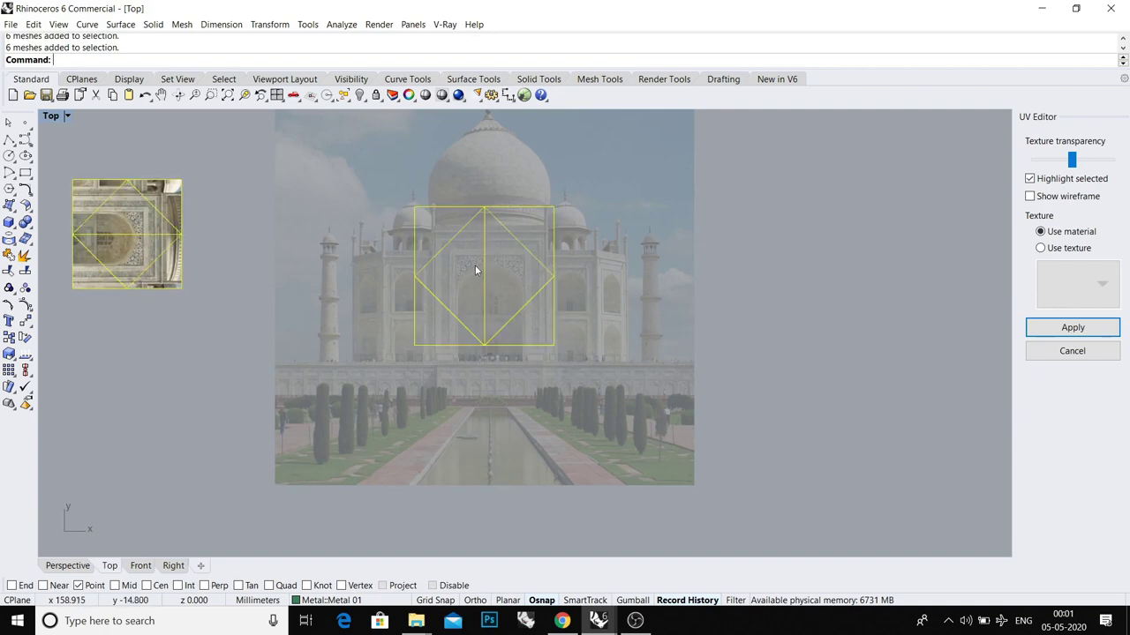
drag(484, 276, 491, 297)
drag(500, 302, 499, 303)
scroll(499, 305, down, 6)
right_drag(500, 309, 490, 332)
scroll(491, 332, up, 4)
drag(494, 336, 586, 419)
scroll(618, 459, up, 5)
scroll(653, 450, up, 2)
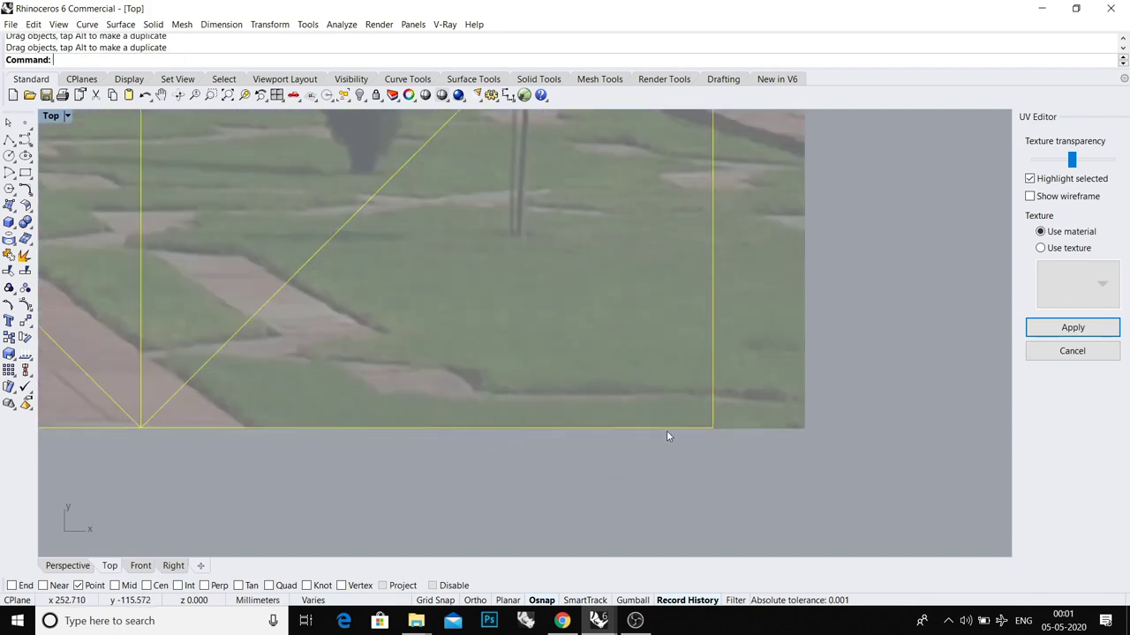
drag(668, 431, 713, 435)
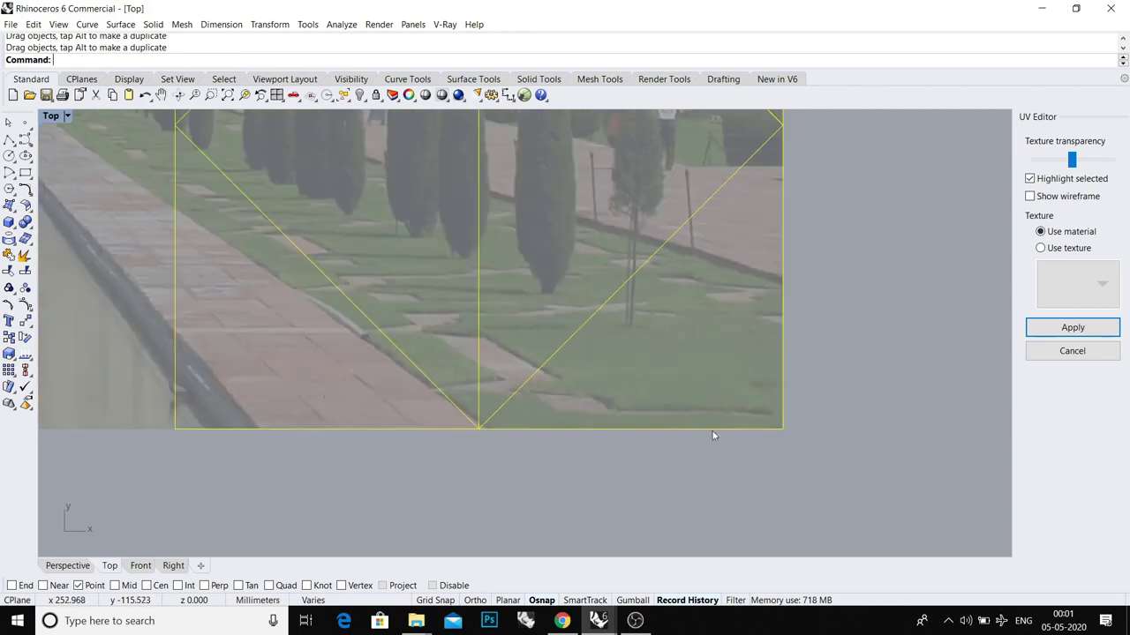
- Scale the stacked UV meshes up from their lower-right corner to roughly cover the whole image
click(7, 353)
scroll(787, 421, up, 15)
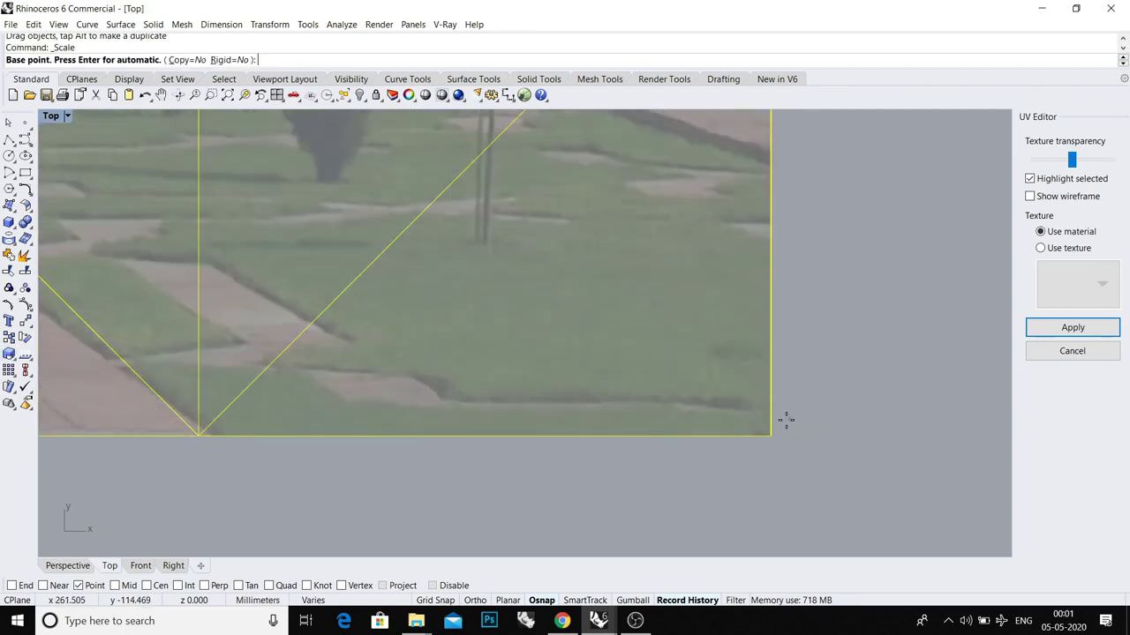
click(719, 431)
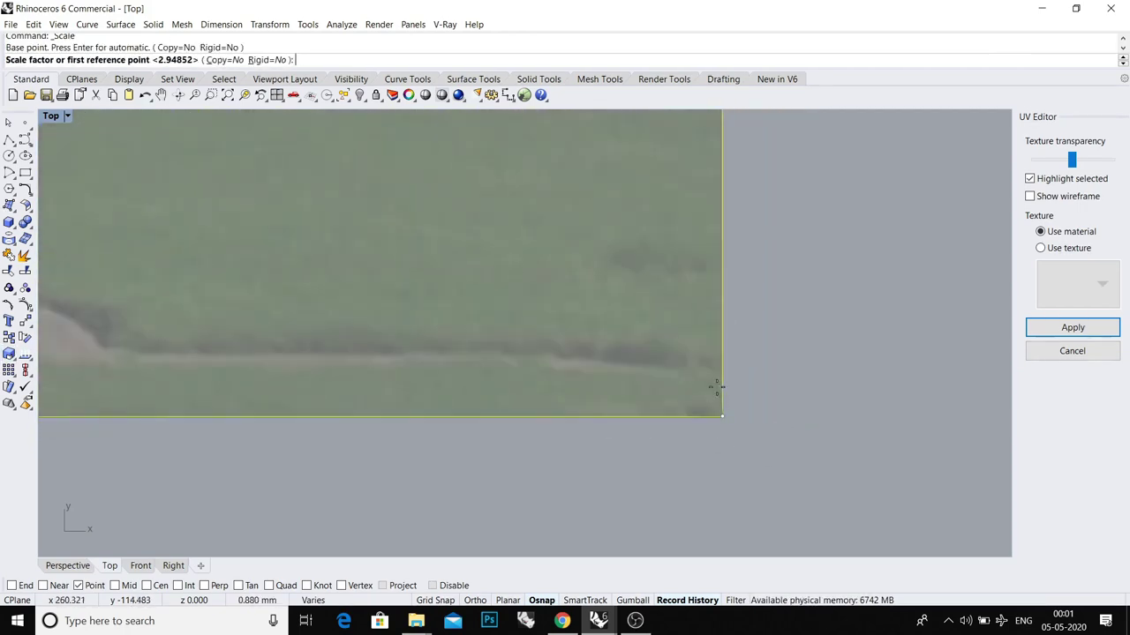
scroll(716, 386, down, 5)
click(609, 358)
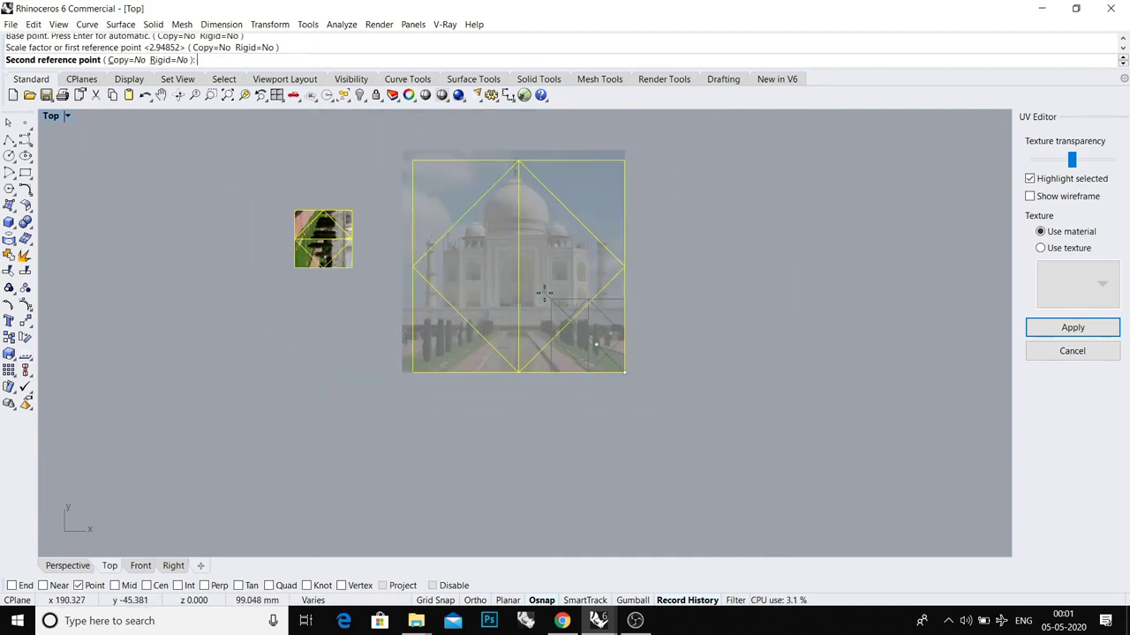
scroll(587, 335, down, 2)
click(479, 204)
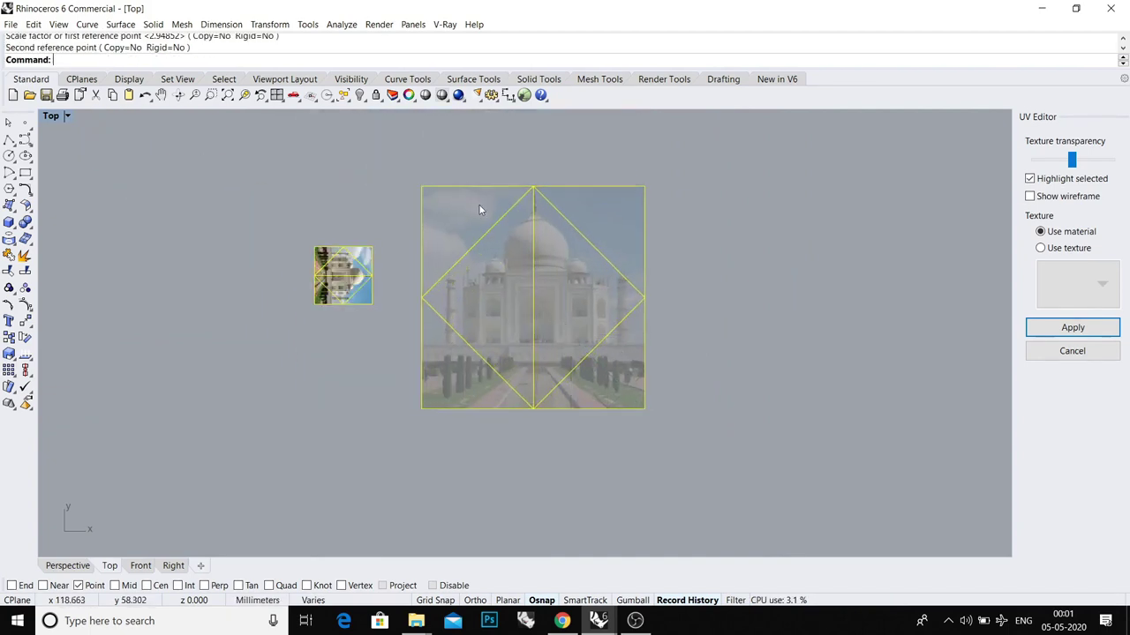
- Align the stack's upper-left corner with the image corner and Scale2D it from there to fit the image's lower-right corner
scroll(364, 177, up, 10)
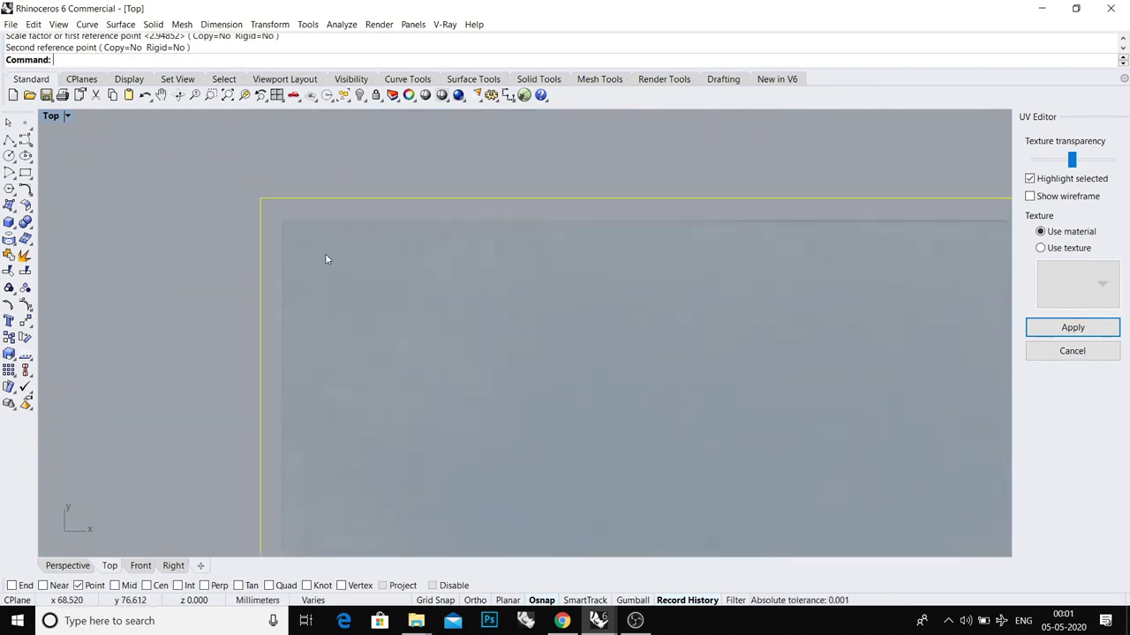
drag(325, 259, 346, 278)
text(sz)
key(Return)
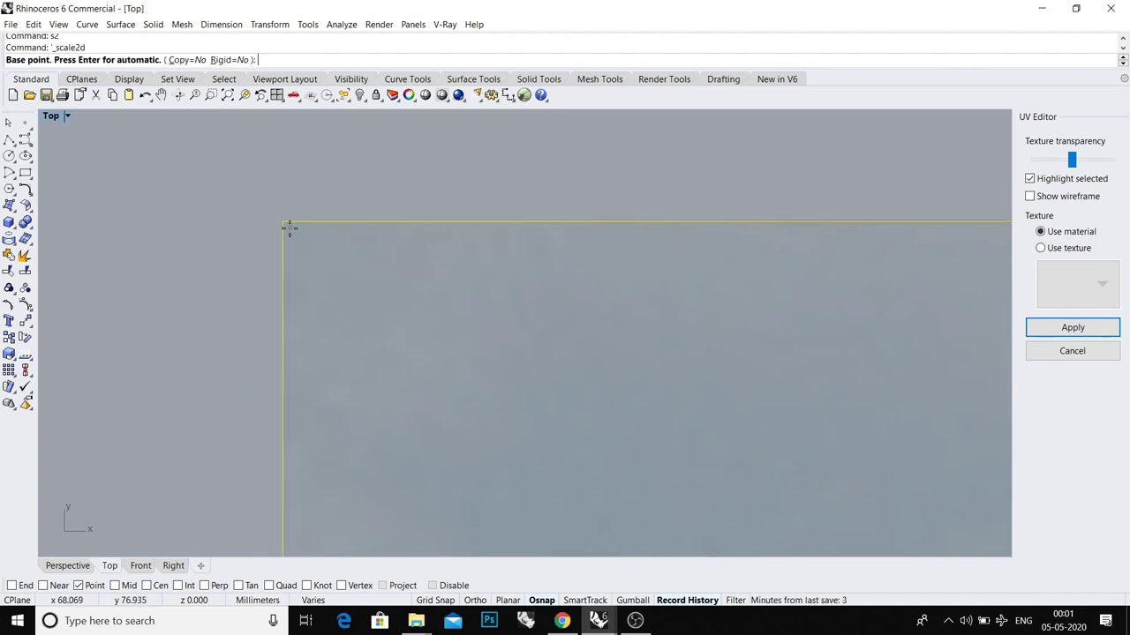
click(284, 224)
scroll(595, 447, down, 4)
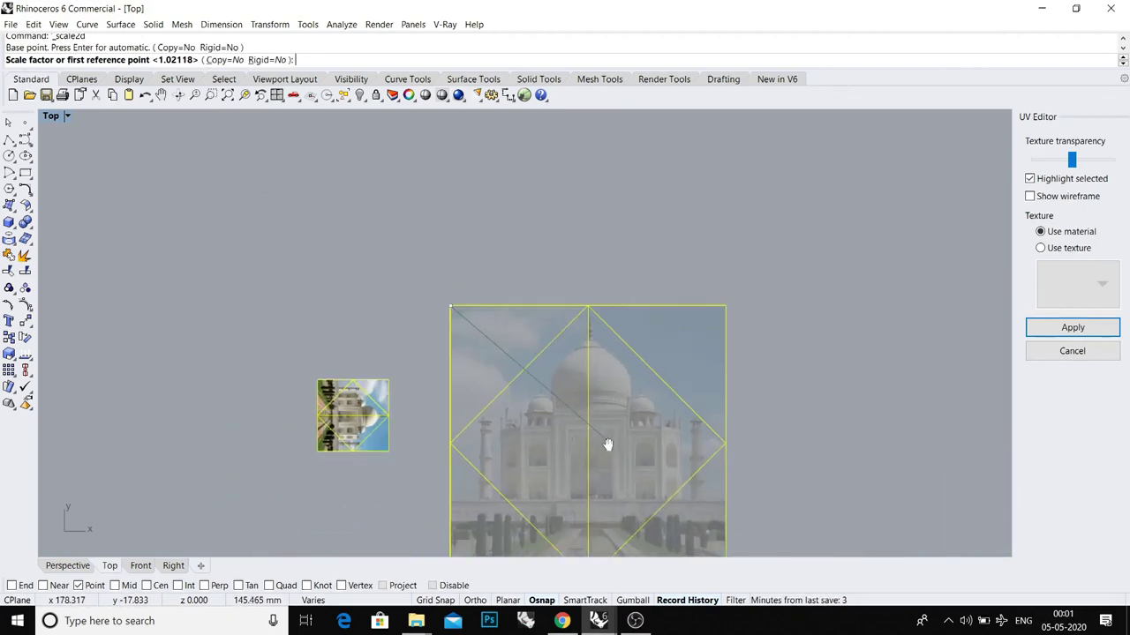
scroll(607, 444, up, 8)
click(632, 486)
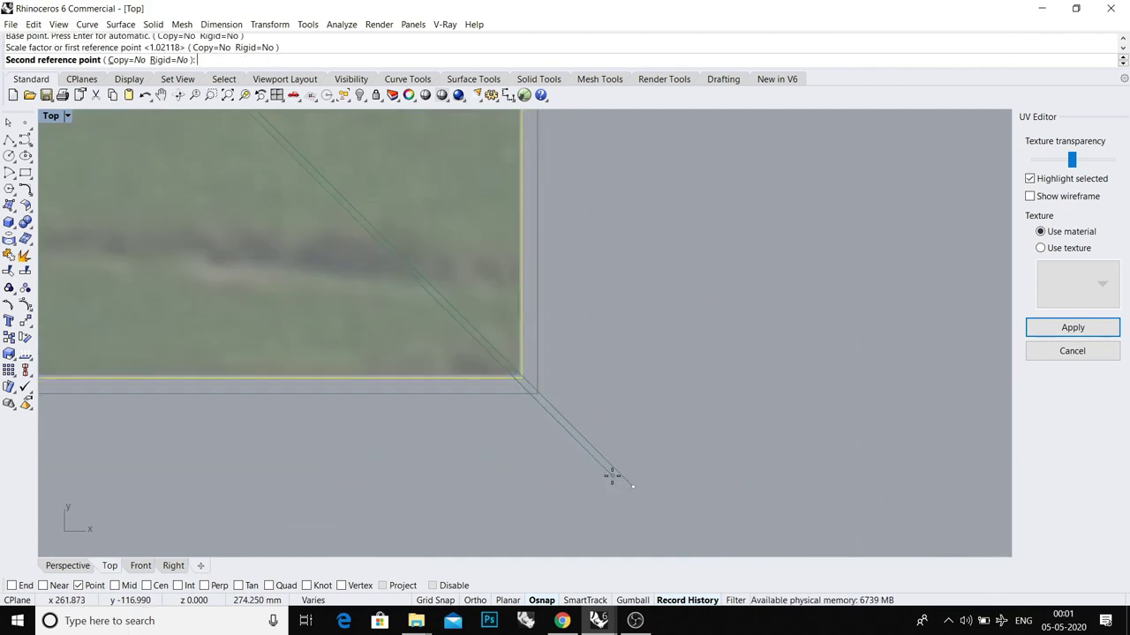
click(610, 475)
- Select all six UV meshes, apply the UV mapping to the cube and restore the four-viewport layout
scroll(535, 429, down, 5)
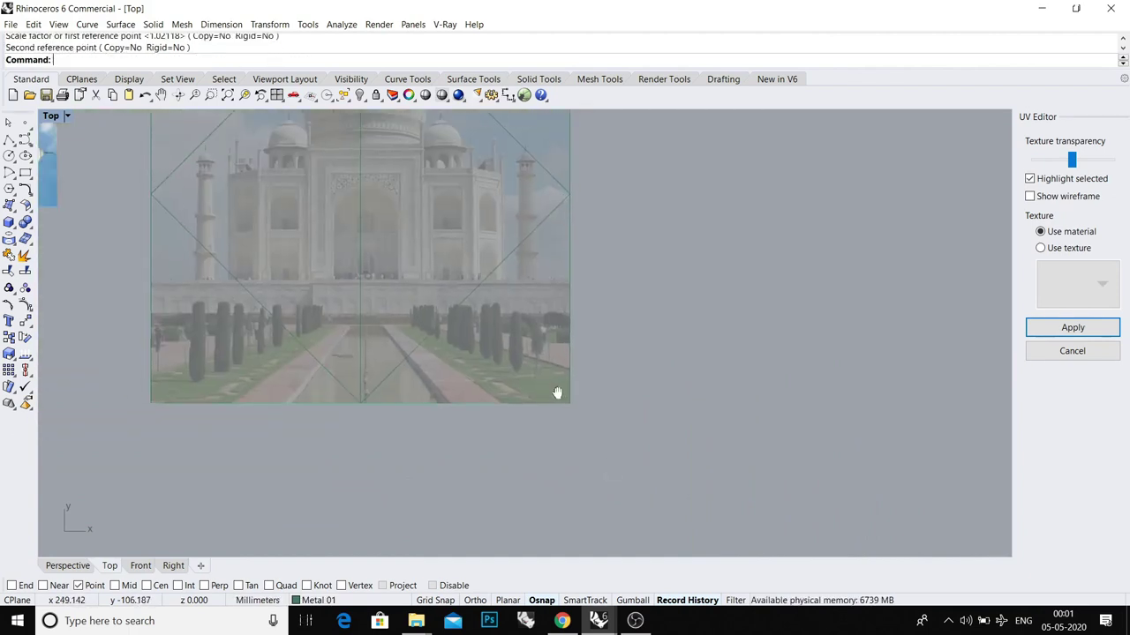
right_drag(557, 392, 599, 413)
scroll(549, 397, down, 6)
right_drag(485, 327, 518, 337)
key(ctrl+a)
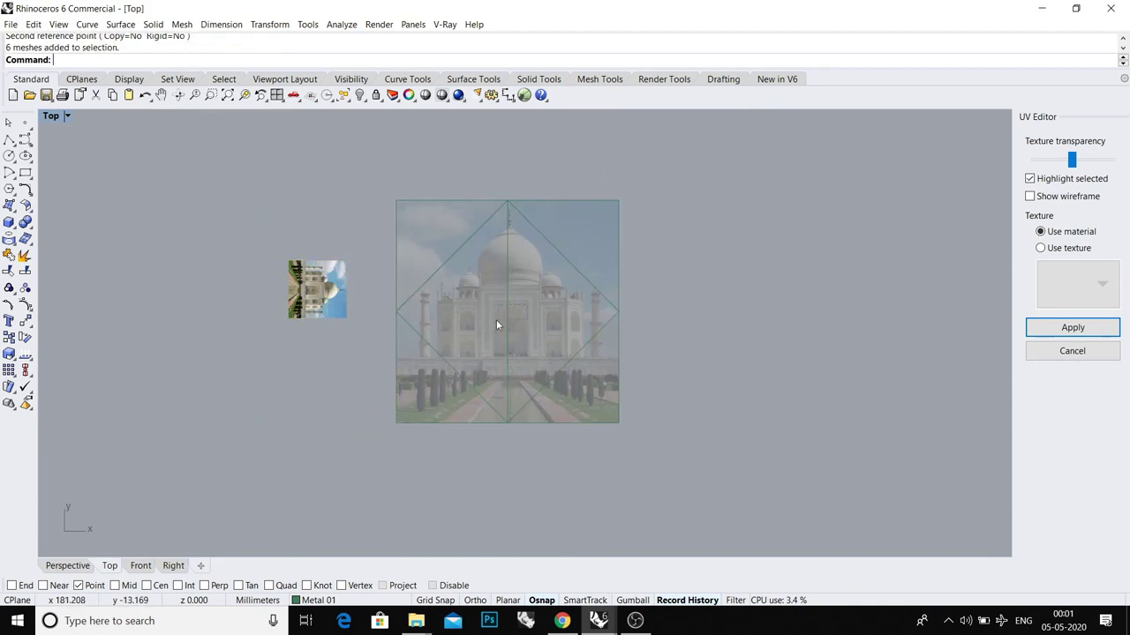
click(1069, 330)
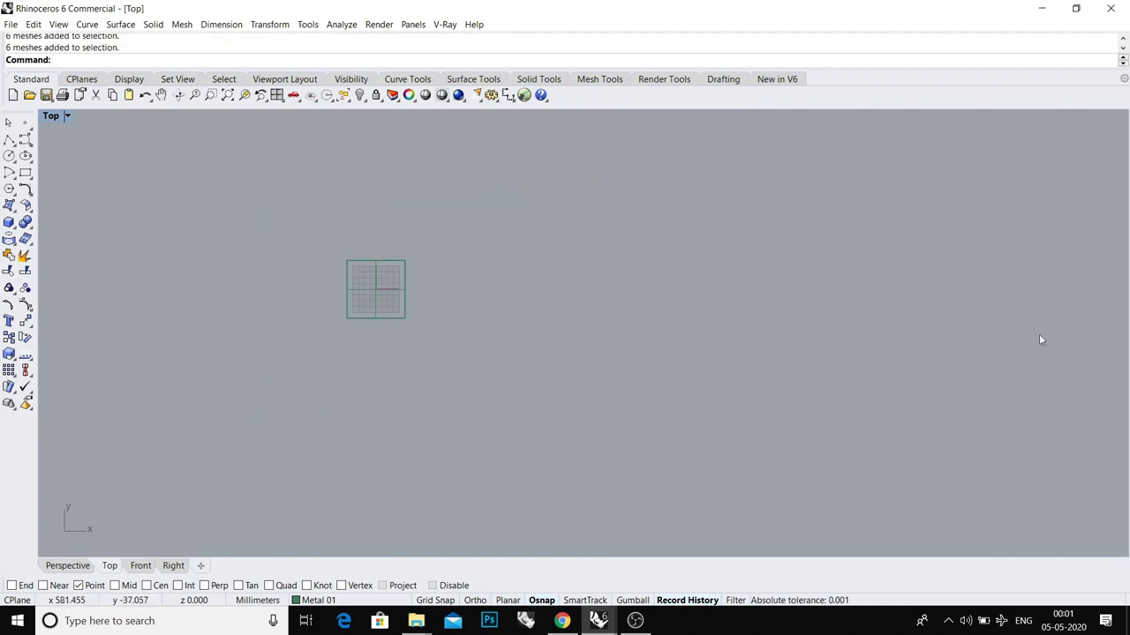
scroll(590, 355, down, 2)
double_click(52, 118)
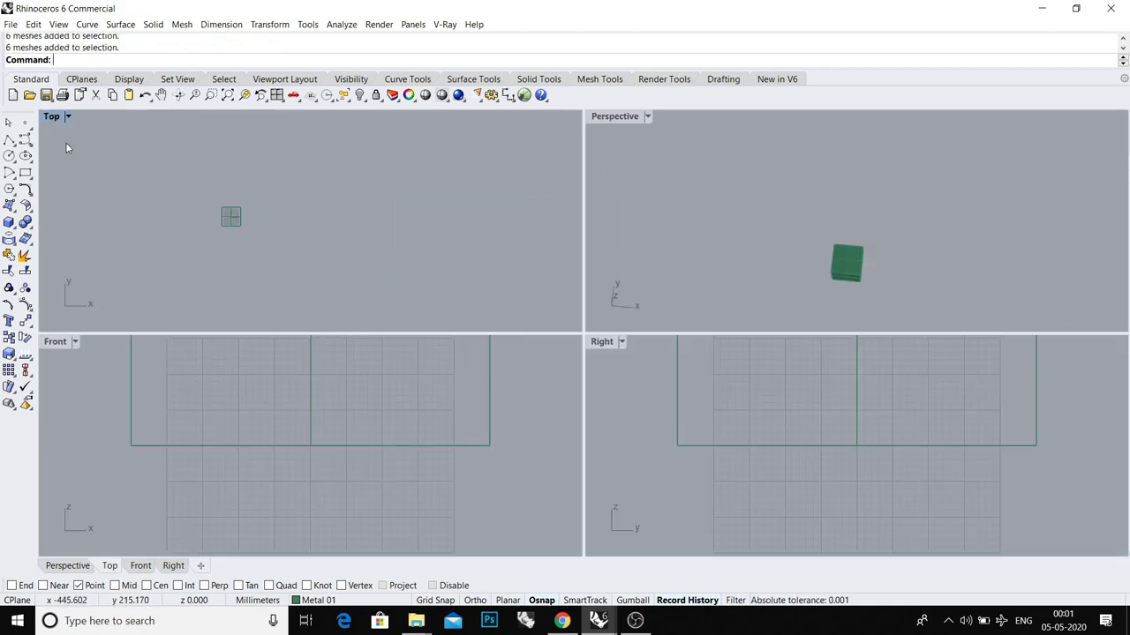
- Switch the Perspective and Top viewports to Rendered display to show the Taj Mahal texture on the cube
scroll(821, 264, up, 3)
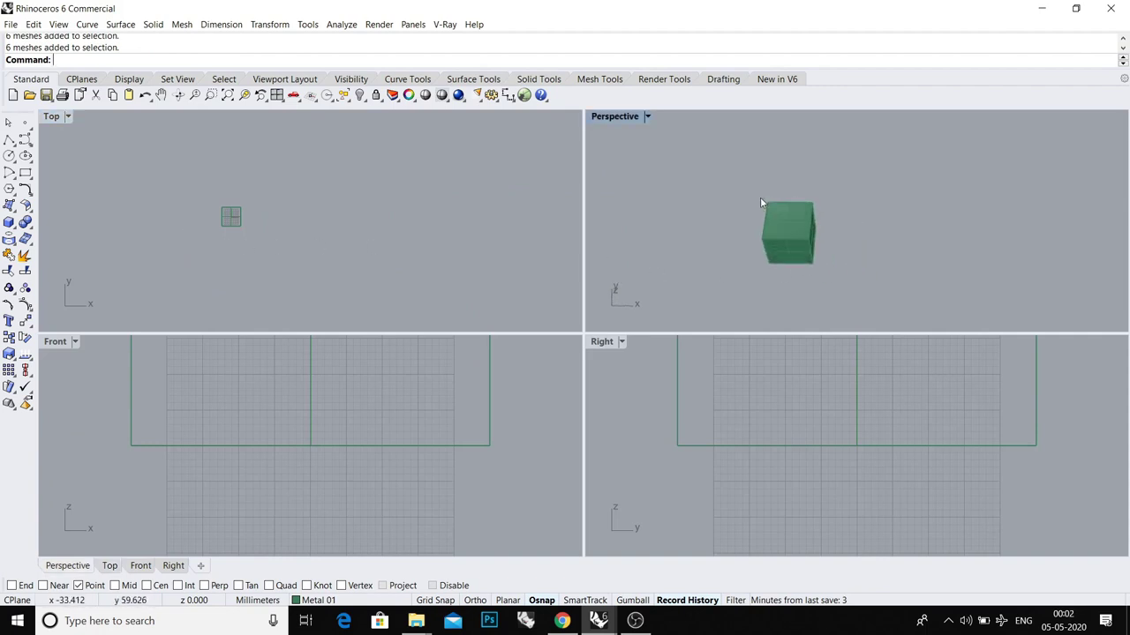
click(647, 117)
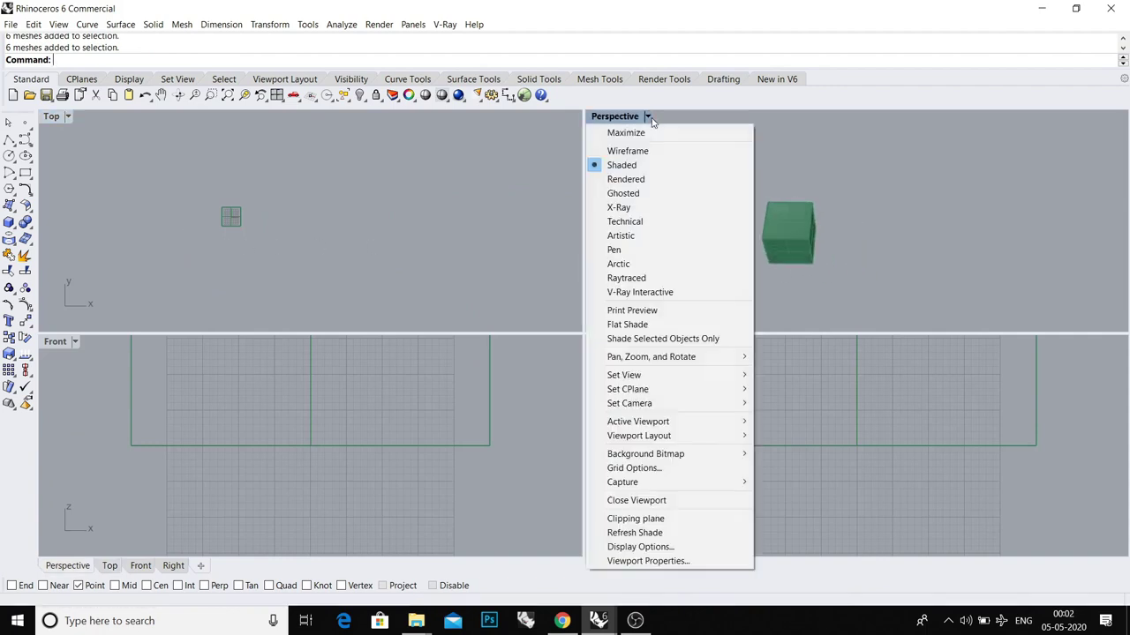
click(628, 180)
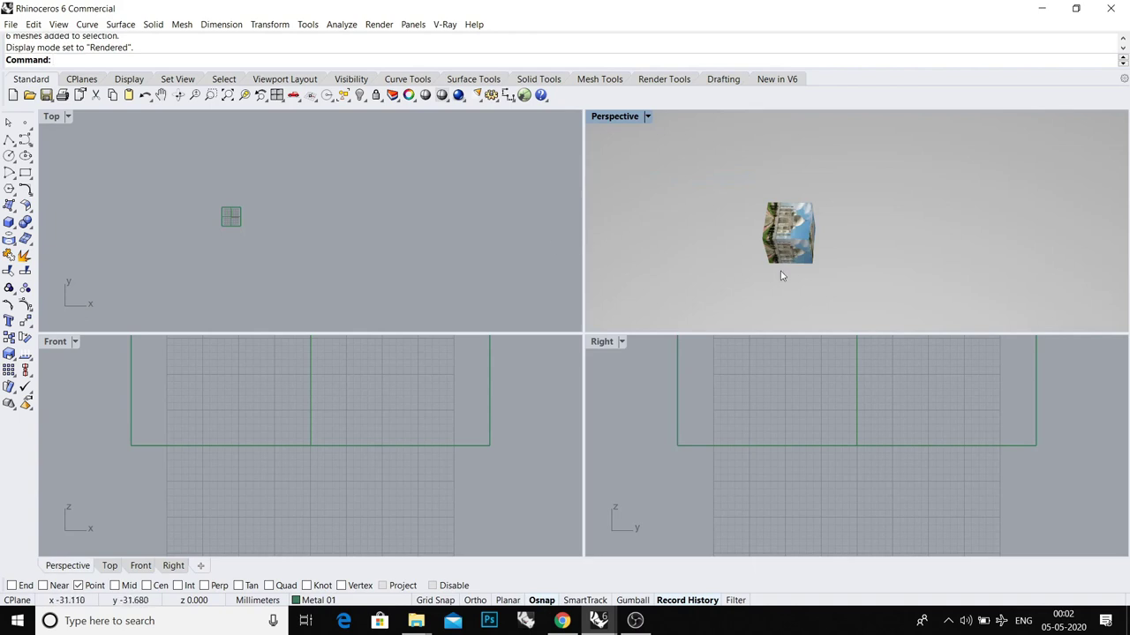
right_drag(780, 276, 853, 277)
scroll(838, 279, up, 2)
scroll(220, 237, up, 3)
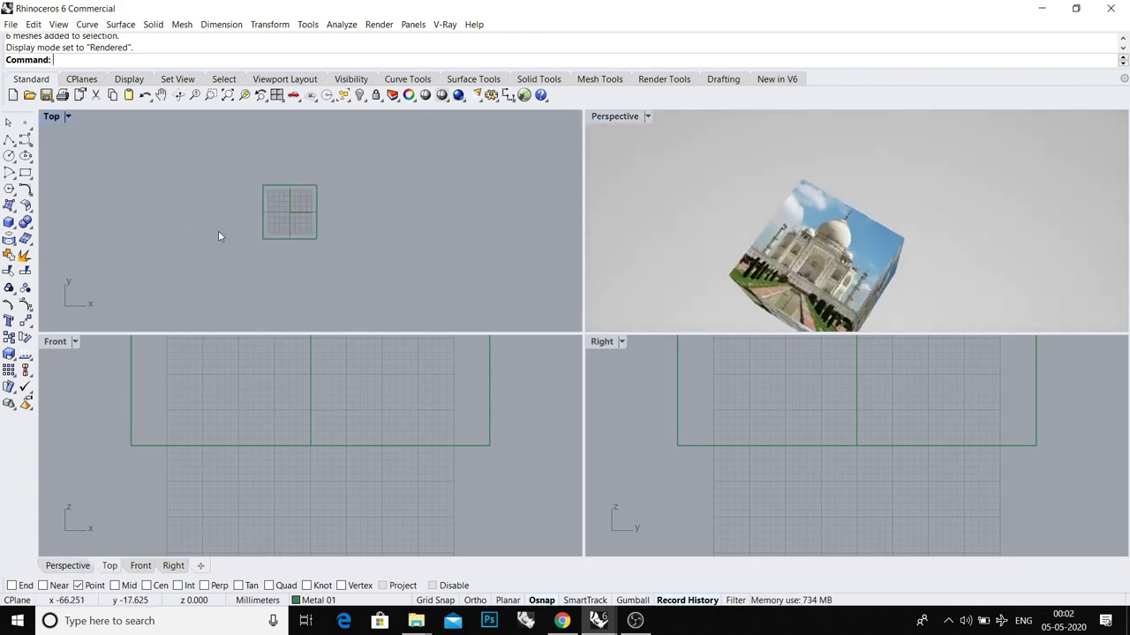
click(70, 115)
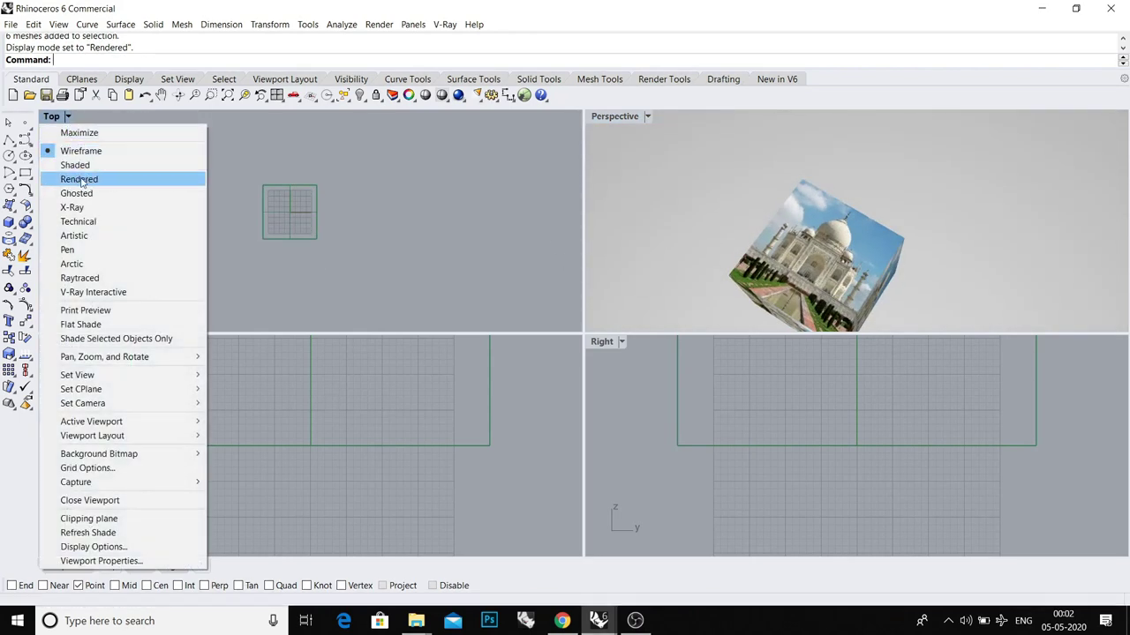
click(84, 180)
scroll(276, 212, up, 2)
- Select the whole cube and explode it into separate surfaces
key(ctrl+a)
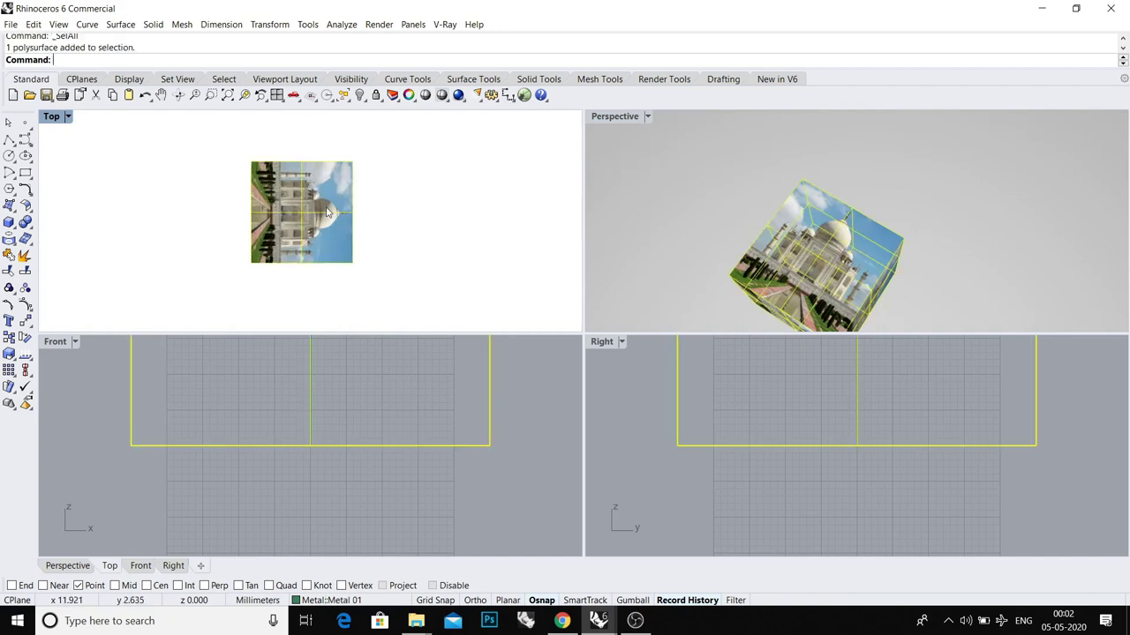
text(ex)
key(Return)
scroll(326, 204, down, 4)
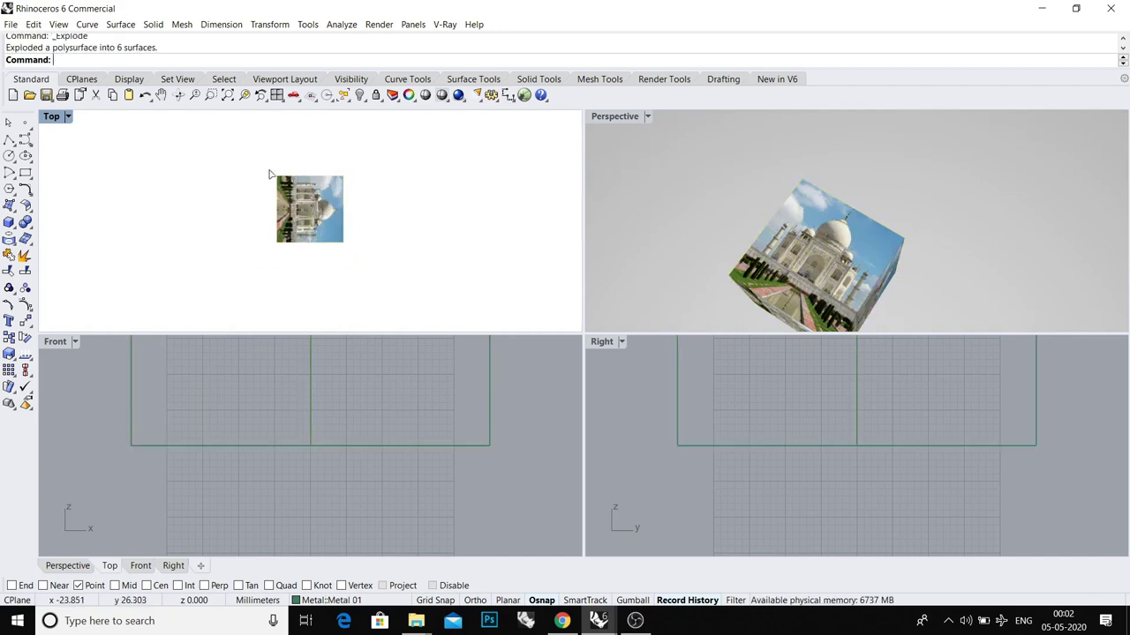
- Rotate all the cube's surfaces 90 degrees counterclockwise about the origin in the Top view, with Ortho on
drag(249, 154, 366, 272)
scroll(293, 204, up, 2)
text(ro)
key(Return)
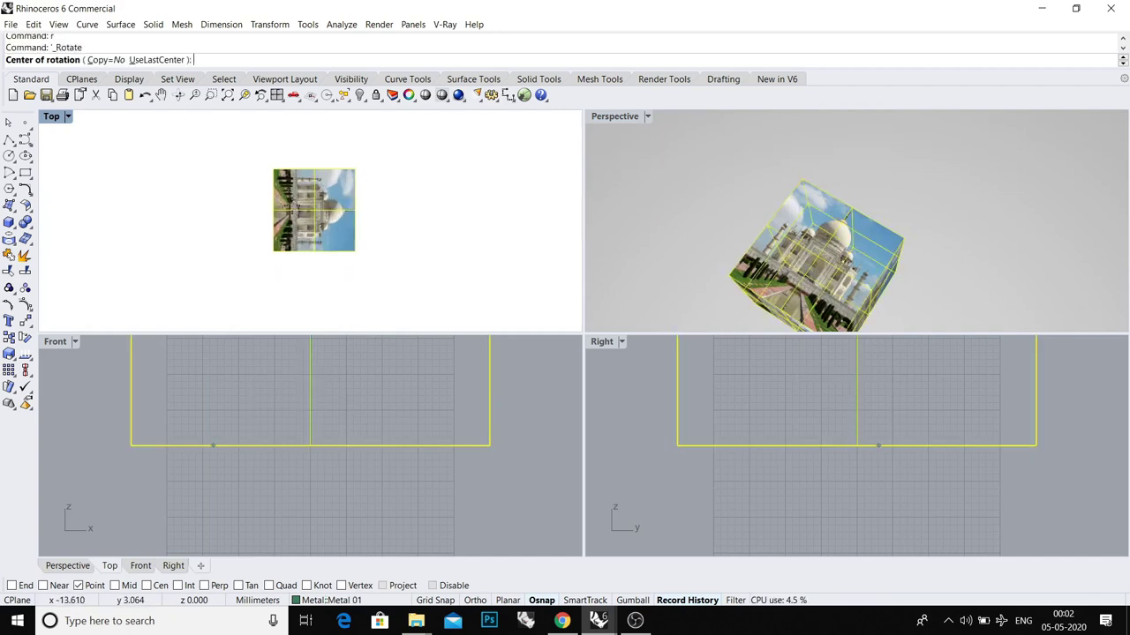
text(0)
key(Return)
key(F8)
click(310, 161)
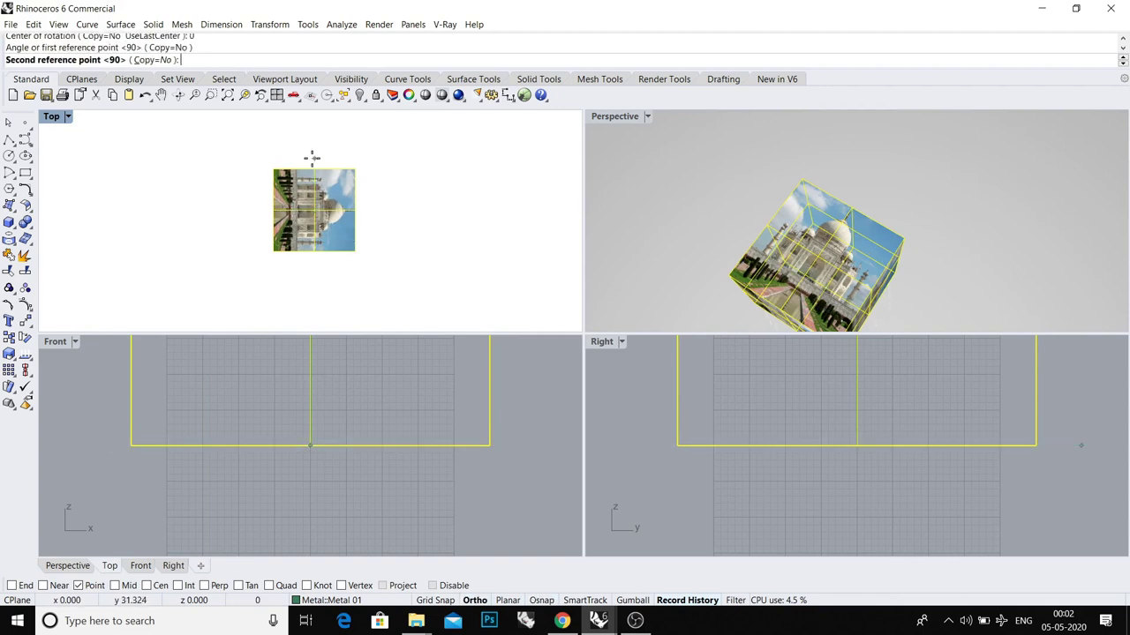
click(250, 179)
click(317, 409)
- Switch the Front viewport to Rendered display
scroll(326, 473, down, 3)
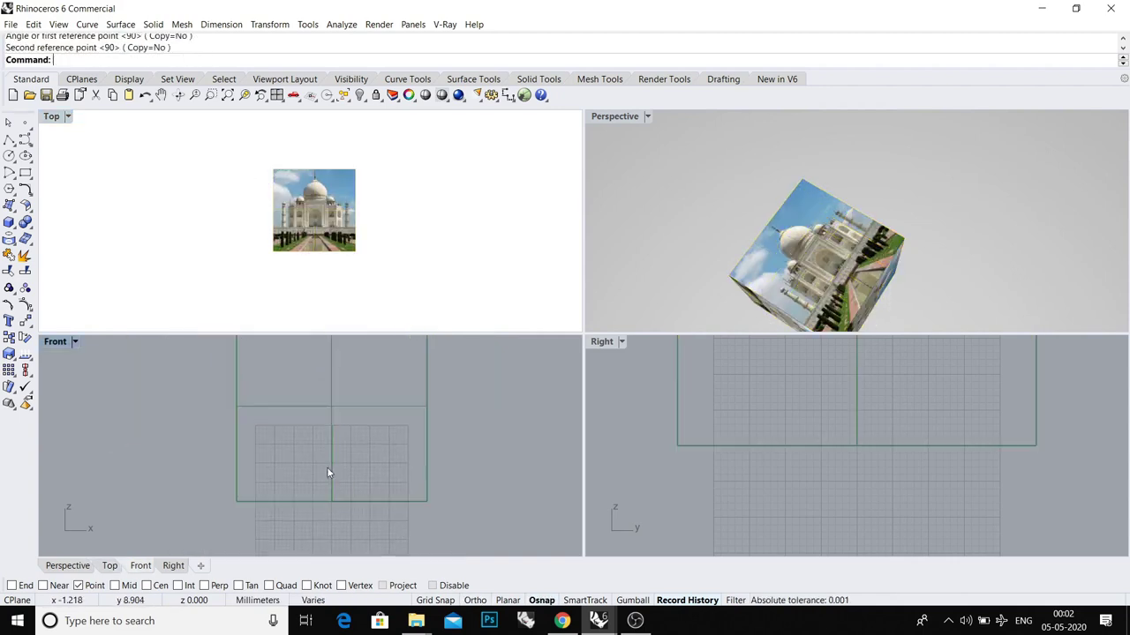
click(74, 343)
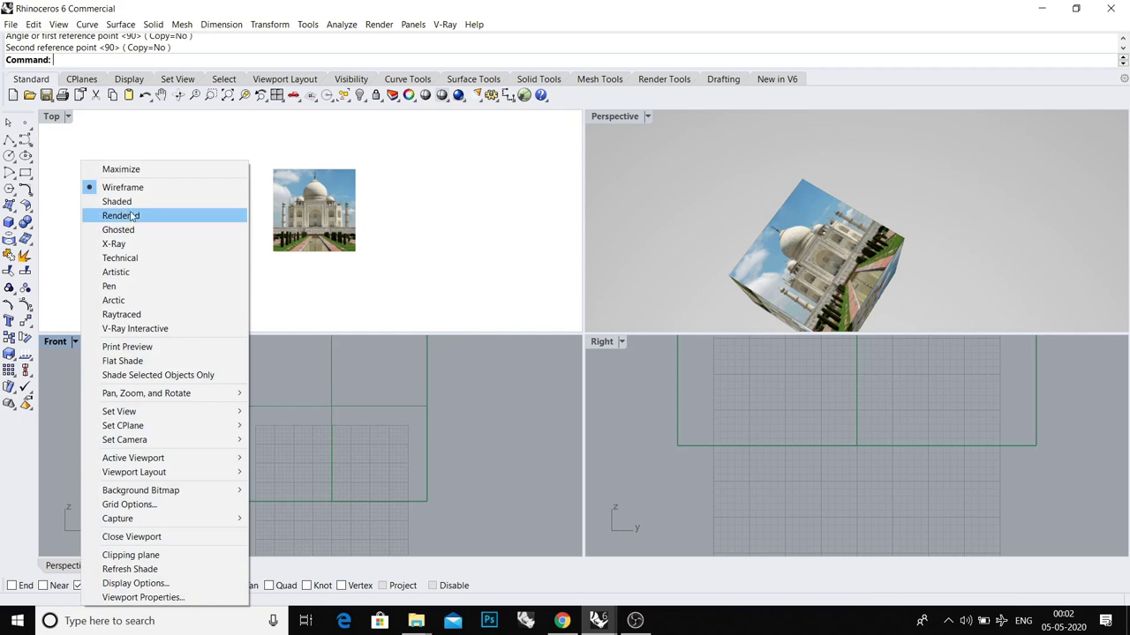
click(130, 219)
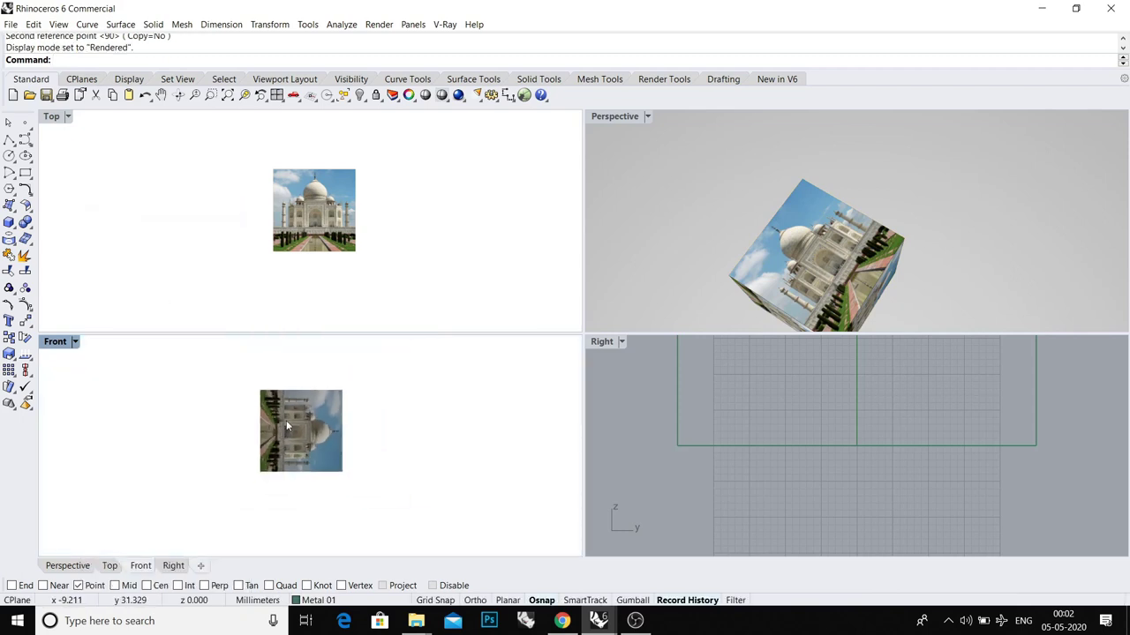
scroll(299, 419, up, 1)
click(300, 424)
key(Escape)
right_drag(837, 320, 873, 178)
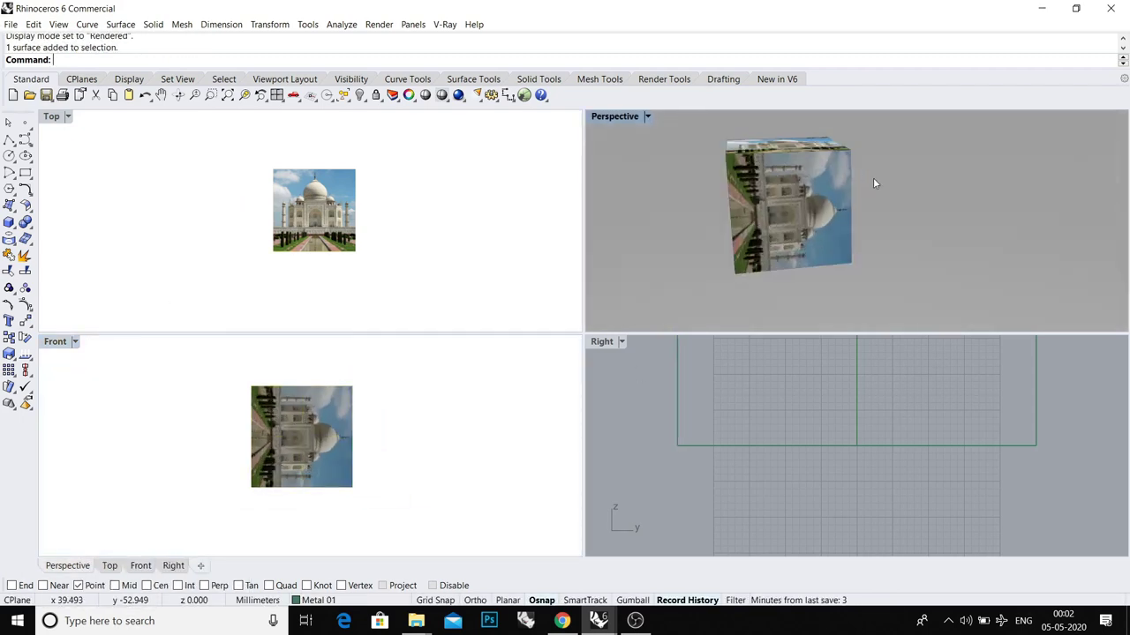
click(799, 222)
key(Escape)
click(795, 211)
click(479, 385)
scroll(371, 420, up, 4)
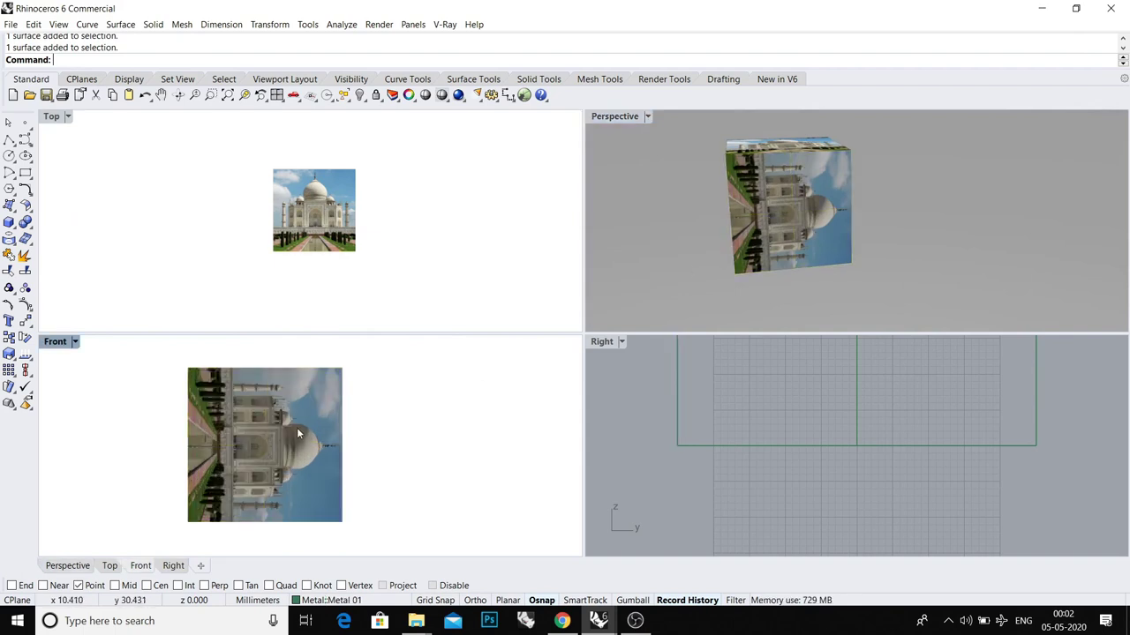
click(297, 429)
text(r)
key(Return)
text(0)
key(Return)
scroll(294, 427, down, 2)
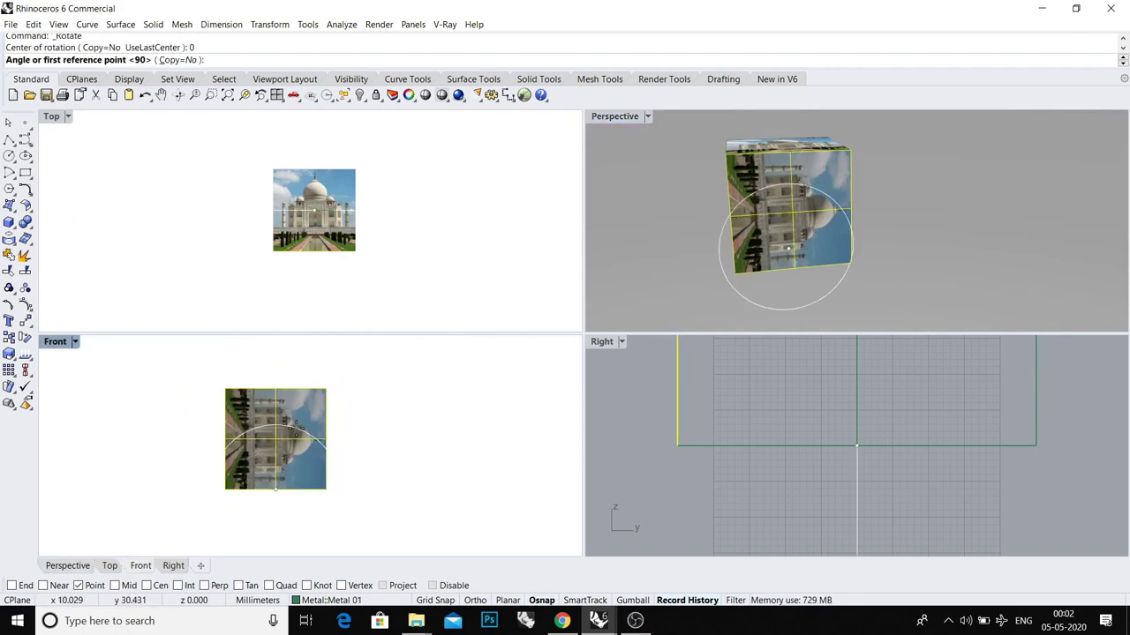
key(Escape)
key(Escape)
- Switch the Front viewport to Wireframe, select the cube's surfaces and mark their centroid with a point
key(ctrl+alt+w)
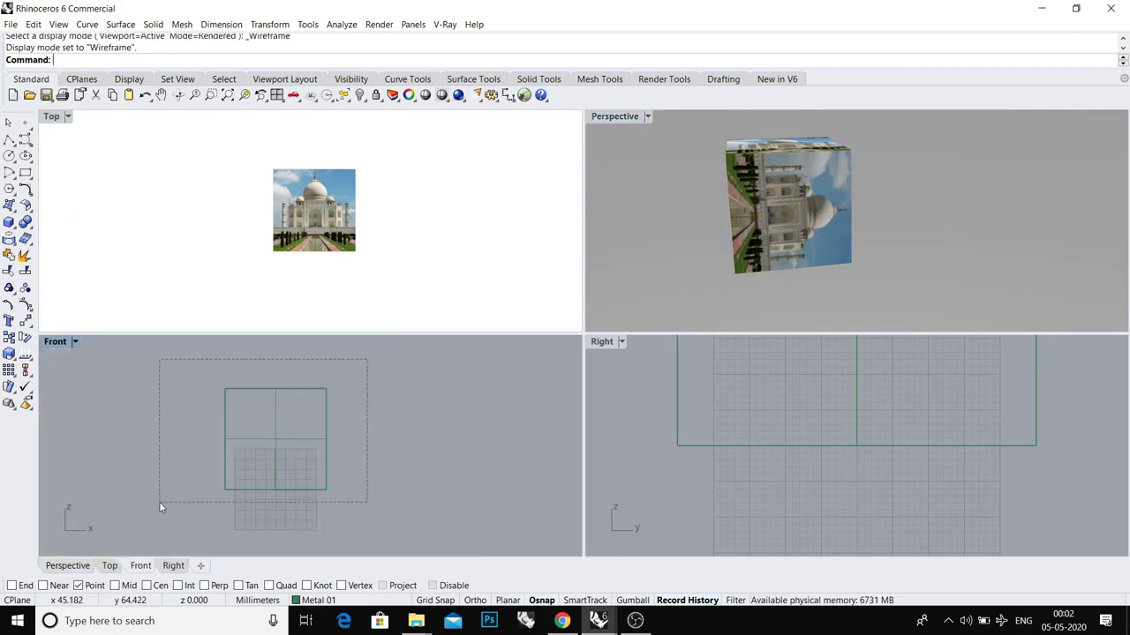
drag(159, 501, 159, 502)
right_drag(245, 473, 290, 449)
text(a)
key(Return)
- Select everything and move it from the centroid point to the origin (0) in the Front view
key(ctrl+a)
scroll(315, 447, up, 2)
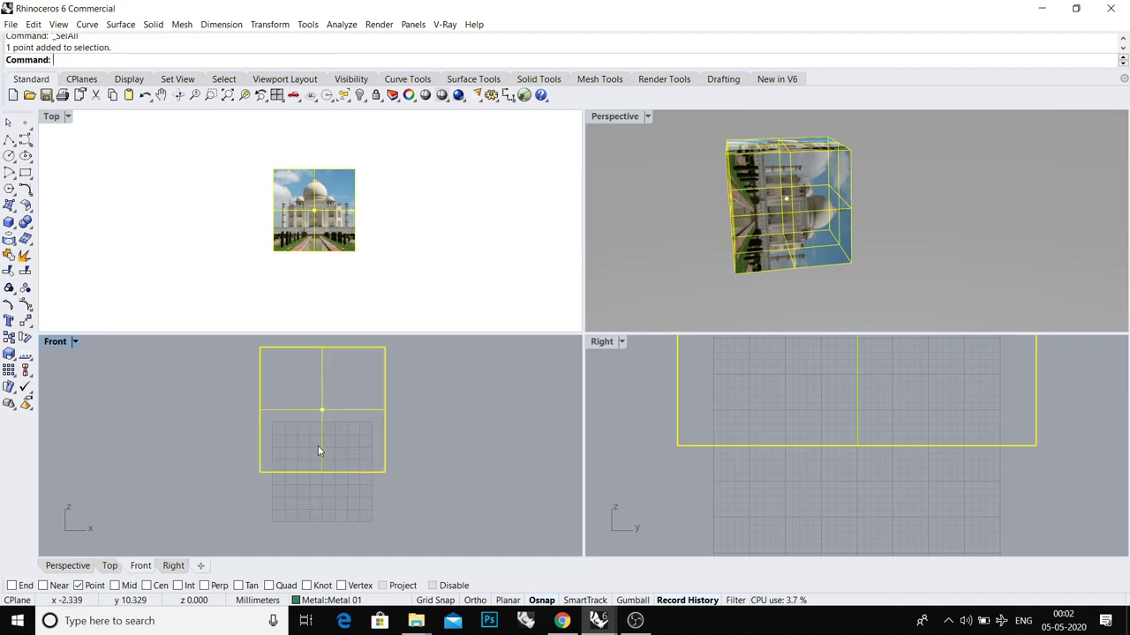
text(M)
key(Return)
click(321, 410)
scroll(321, 411, down, 2)
text(0)
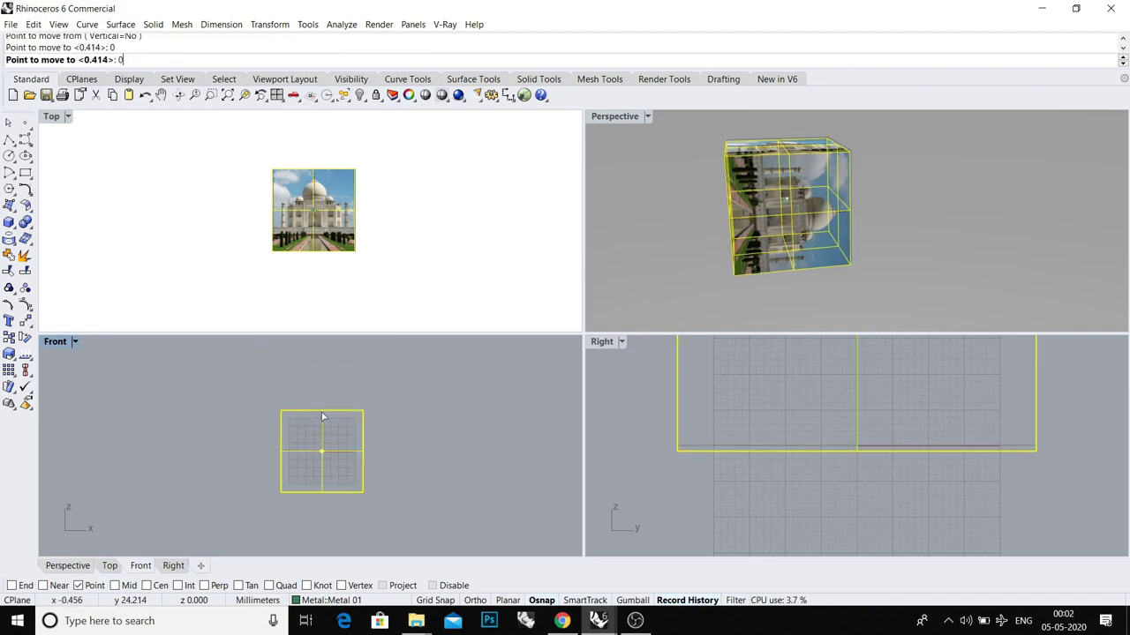
key(Return)
- Shade the Front viewport and rotate the cube's front face 90 degrees counterclockwise about the origin
key(ctrl+alt+s)
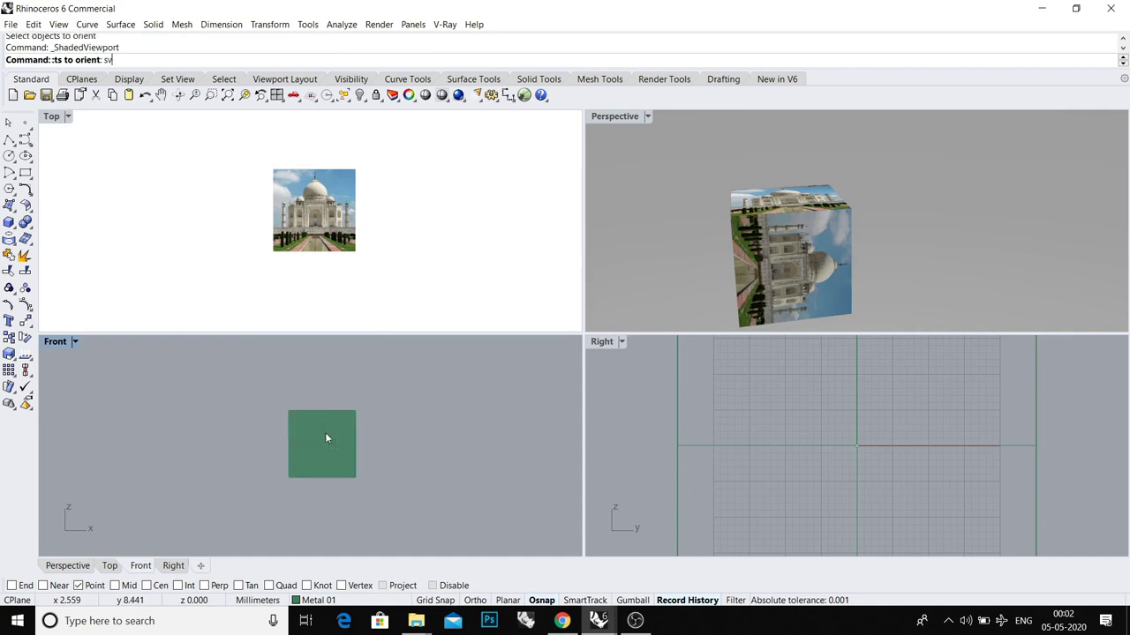
click(324, 432)
text(ro)
key(Return)
text(0)
key(Return)
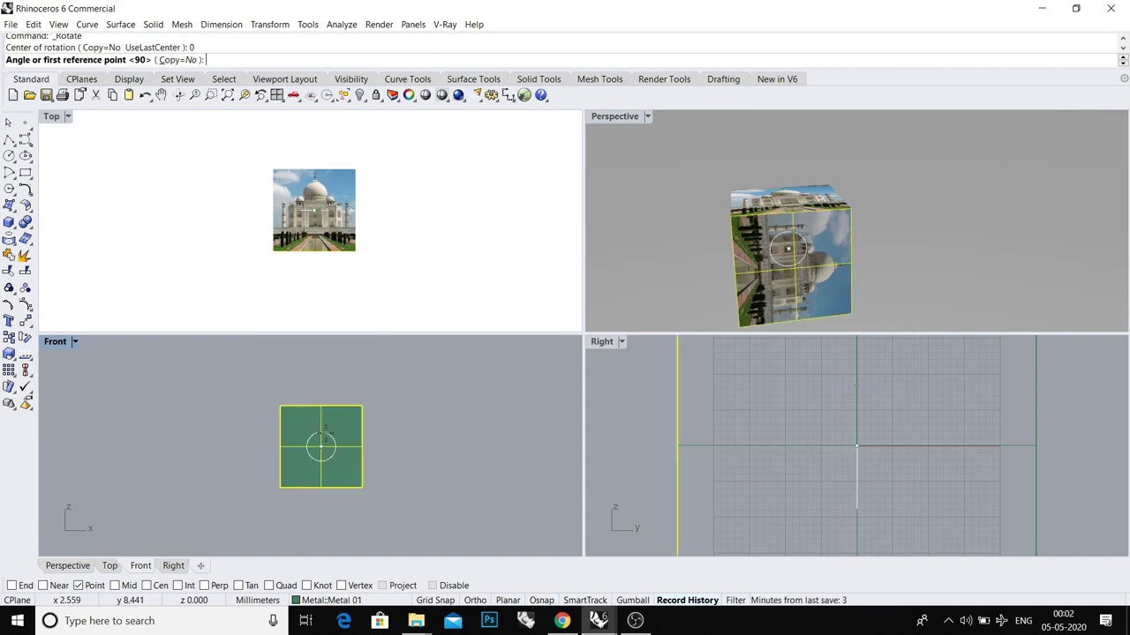
click(369, 449)
click(315, 397)
- Switch the Front and Right viewports to Rendered display
text(rv)
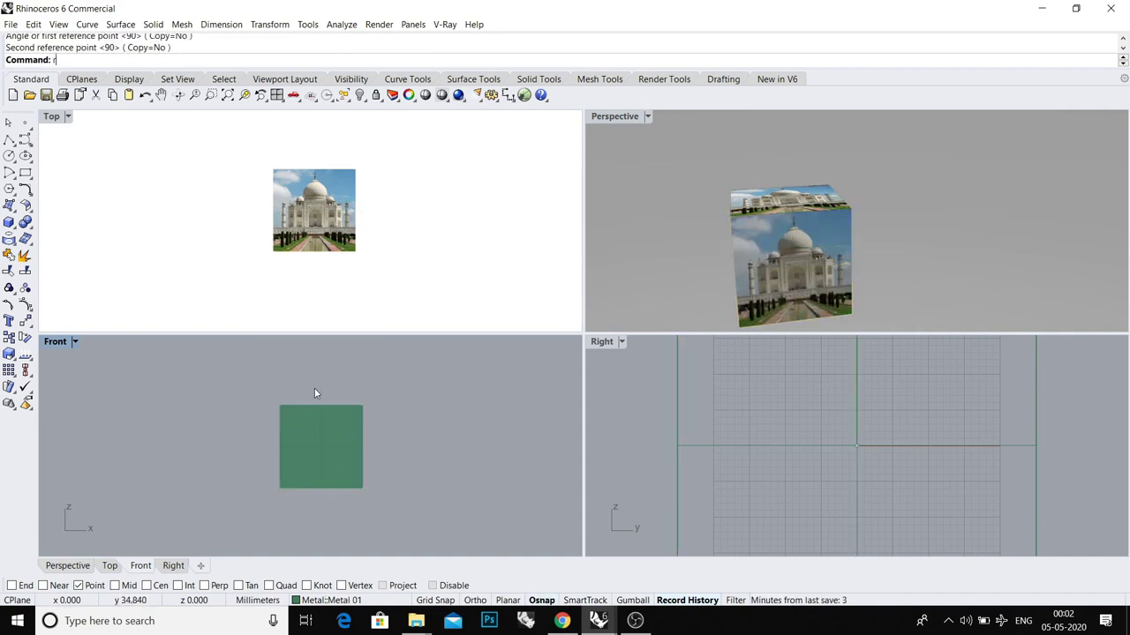
key(Return)
scroll(781, 434, down, 12)
text(rv)
key(Return)
right_drag(782, 434, 748, 457)
scroll(756, 457, up, 2)
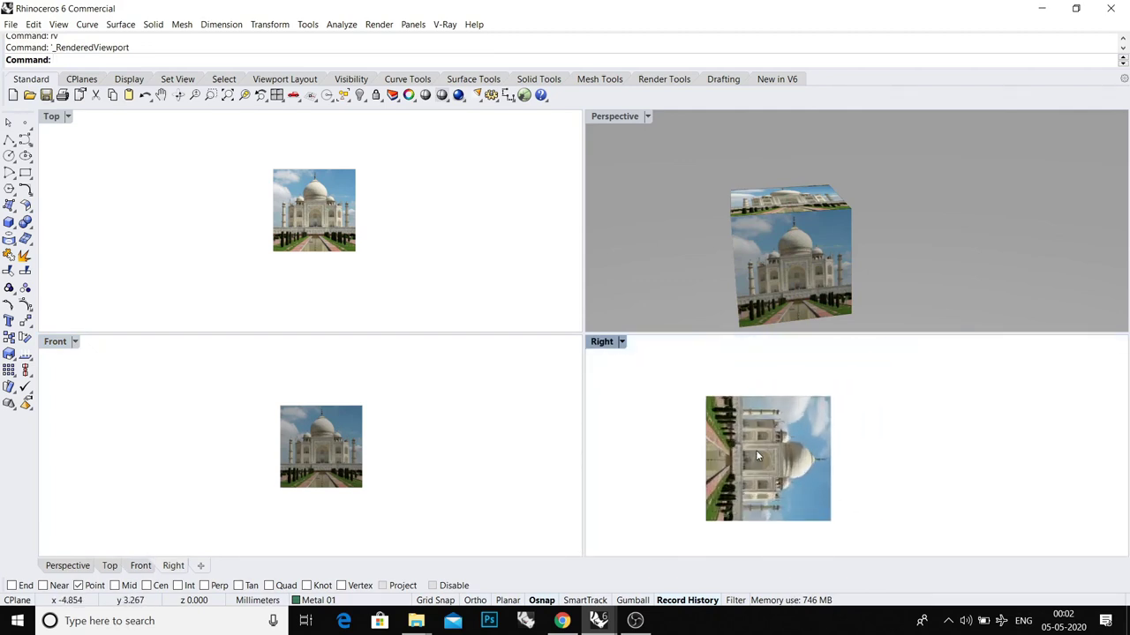
- Rotate the cube's right face 90 degrees counterclockwise about the origin in the Right view, then deselect it
click(758, 453)
scroll(757, 453, up, 4)
text(ro)
key(Return)
text(0)
key(Return)
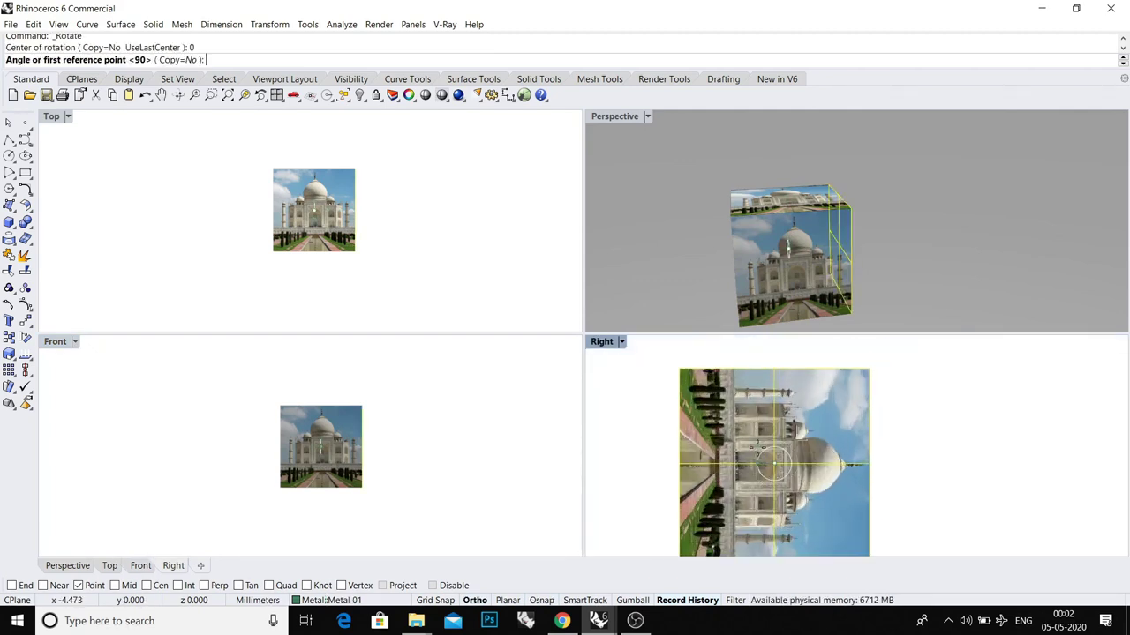
click(774, 386)
click(679, 448)
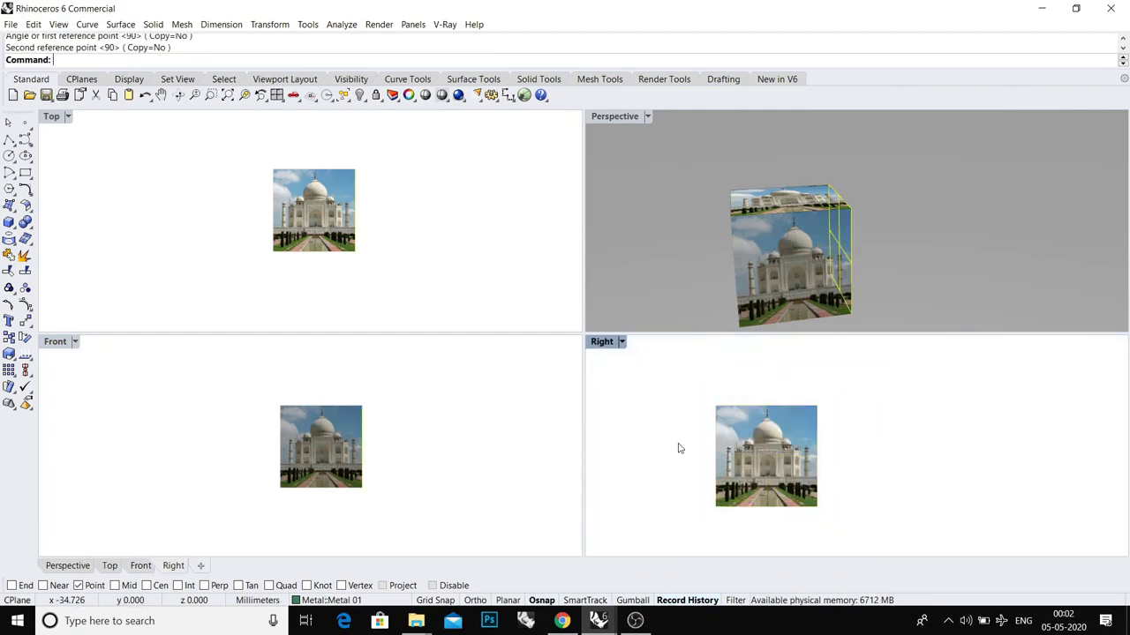
click(678, 448)
- Examine the Taj Mahal image on the cube's faces from several angles, enlarging the Perspective viewport to full size
scroll(256, 253, up, 6)
right_drag(324, 247, 292, 308)
scroll(343, 432, up, 2)
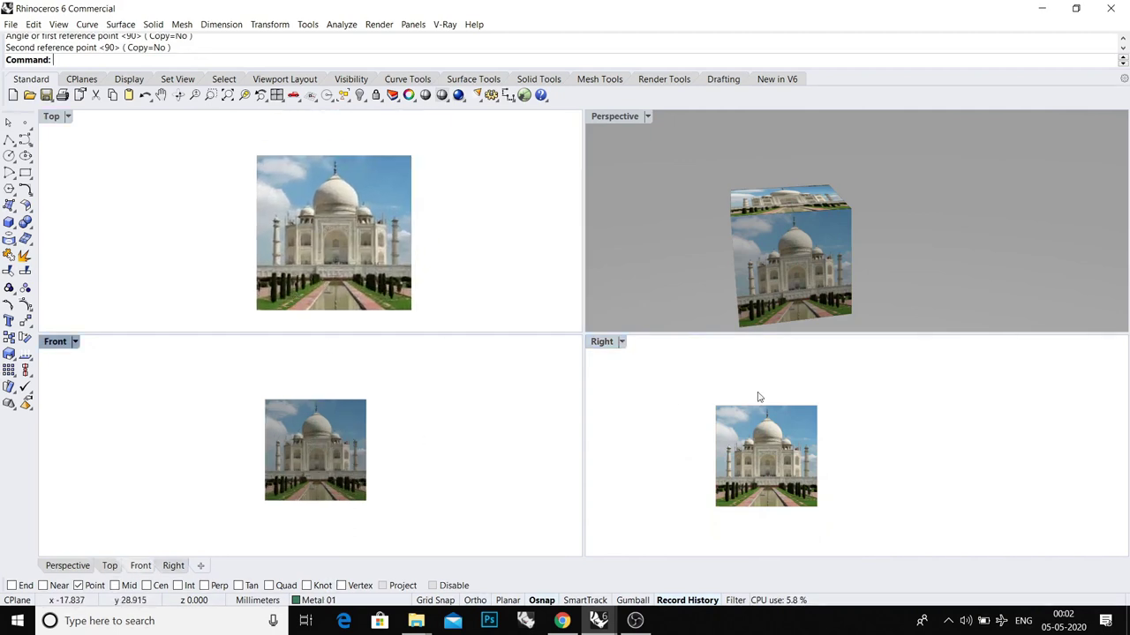
mouse_move(798, 259)
right_down()
mouse_move(784, 269)
mouse_move(797, 258)
right_up()
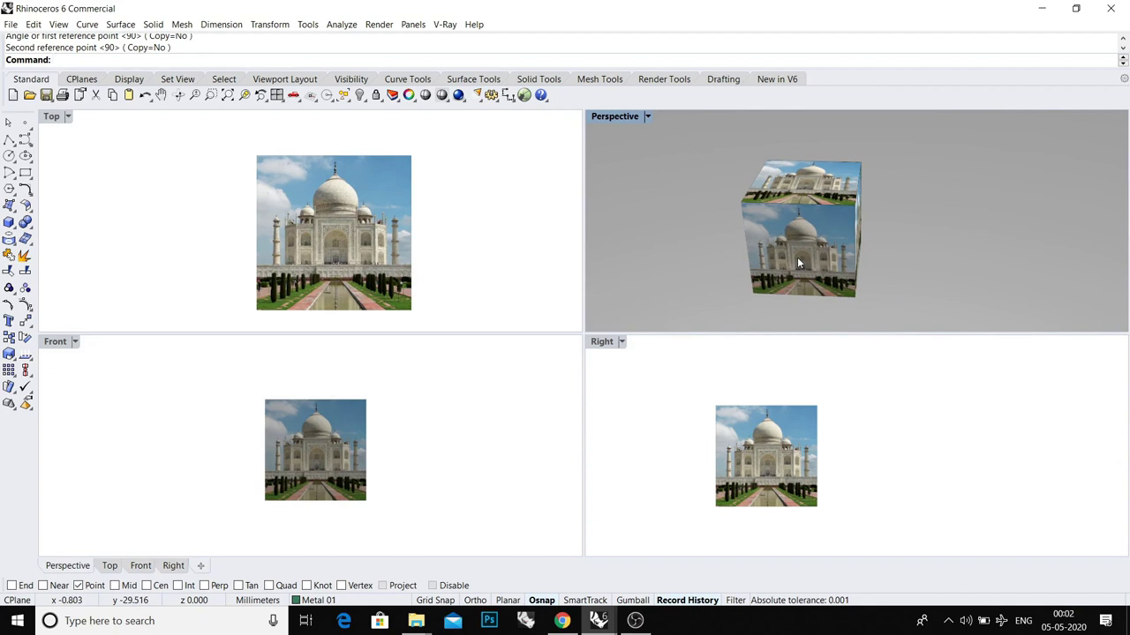
mouse_move(797, 256)
right_down()
mouse_move(864, 242)
mouse_move(764, 228)
mouse_move(763, 260)
mouse_move(802, 236)
right_up()
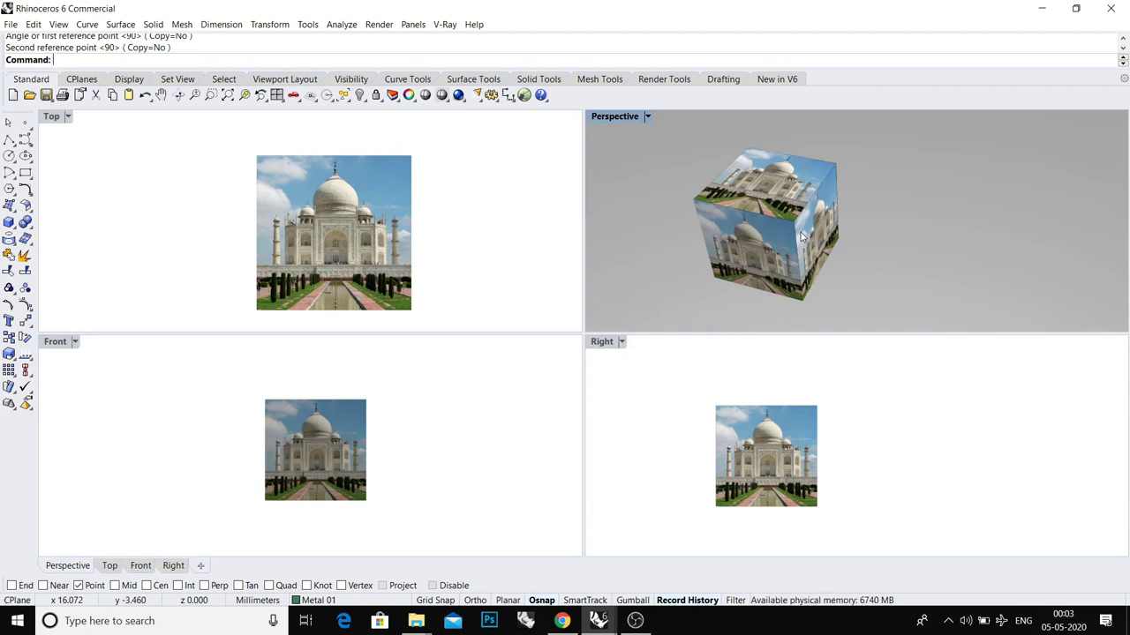
right_drag(801, 235, 836, 240)
click(791, 249)
click(802, 190)
right_drag(803, 194, 851, 244)
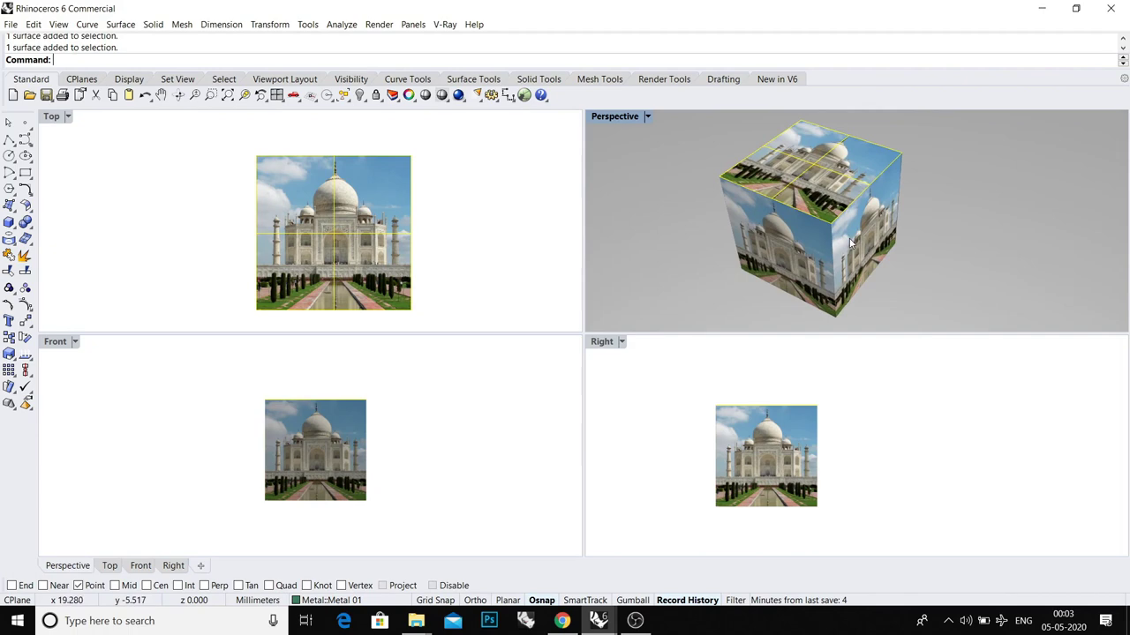
double_click(620, 122)
scroll(706, 300, down, 1)
right_drag(766, 327, 631, 369)
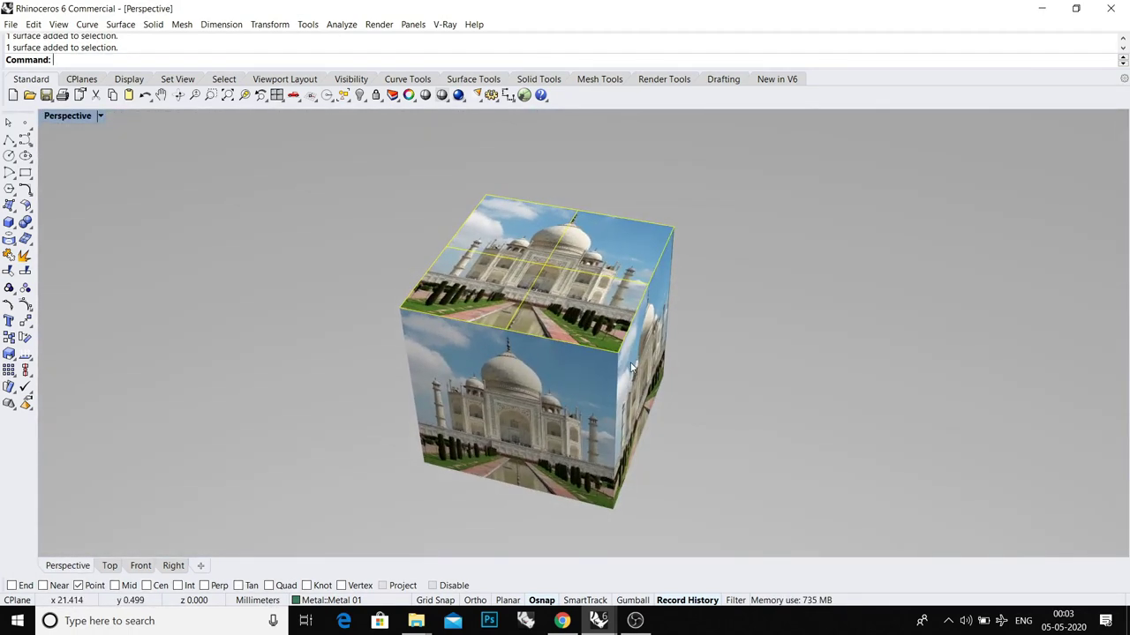